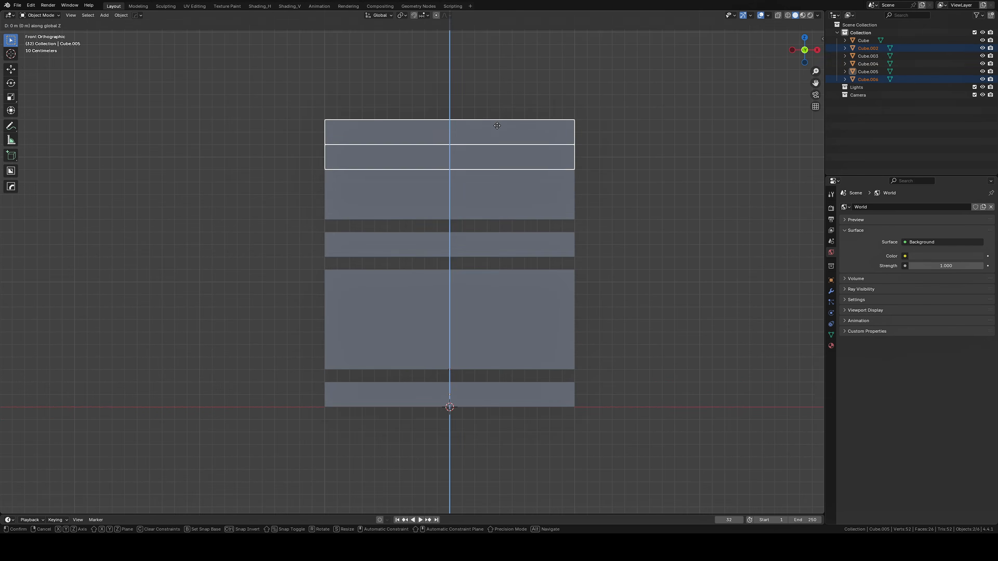
Move the top two panel strips up along Z and fill the missing faces on the stacked strips
click(496, 127)
middle_drag(496, 128, 509, 290)
key(a)
key(Tab)
alt+click(508, 446)
key(f)
middle_drag(507, 445, 546, 107)
alt+click(546, 107)
key(f)
key(Tab)
scroll(558, 260, down, 4)
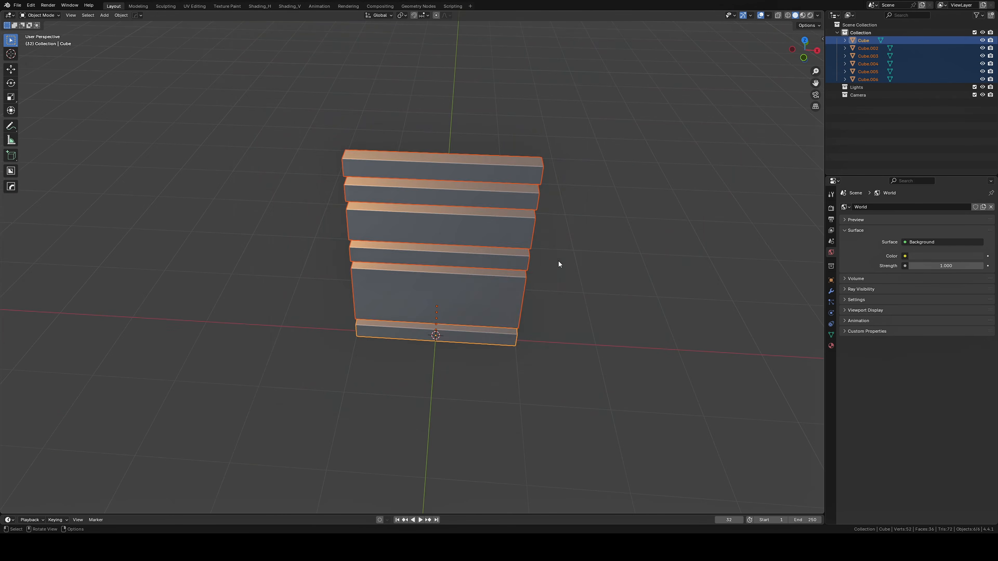
Close the vertical gaps between the panel strips by moving them along Z, and apply their object transforms
key(KP_1)
click(511, 306)
drag(601, 114, 507, 181)
key(g)
key(z)
click(509, 141)
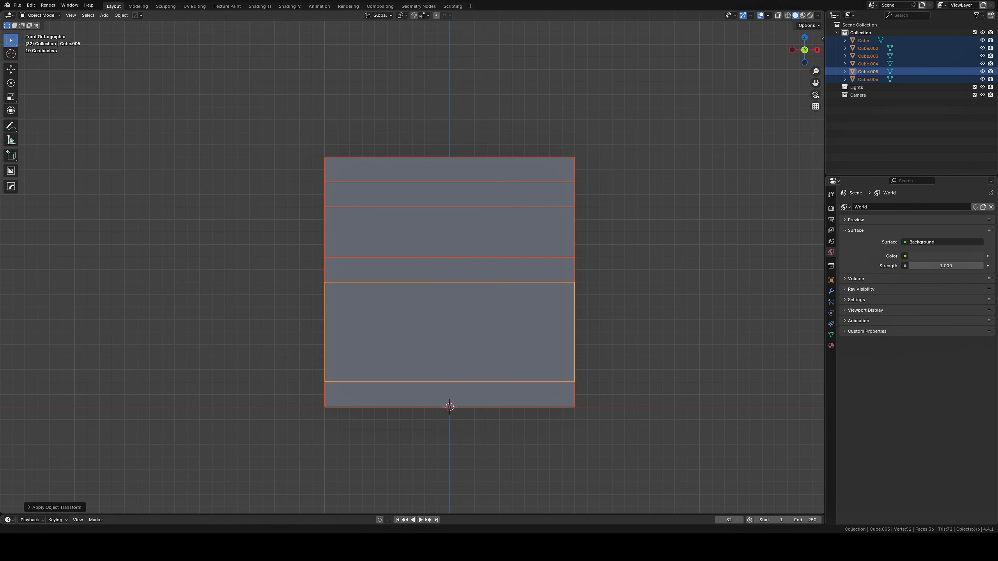
Draw an angled Ngon cut with BoxCutter and grid snapping in the left part of the third strip from the top
click(452, 239)
scroll(452, 239, up, 4)
shift+middle_drag(452, 239, 516, 275)
key(alt+w)
click(232, 26)
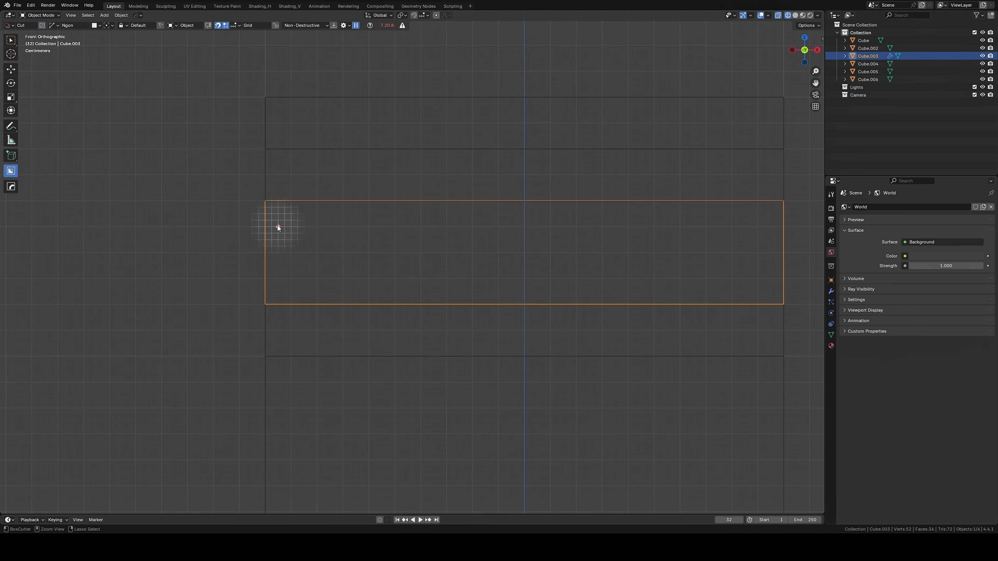
click(461, 278)
click(461, 291)
click(292, 291)
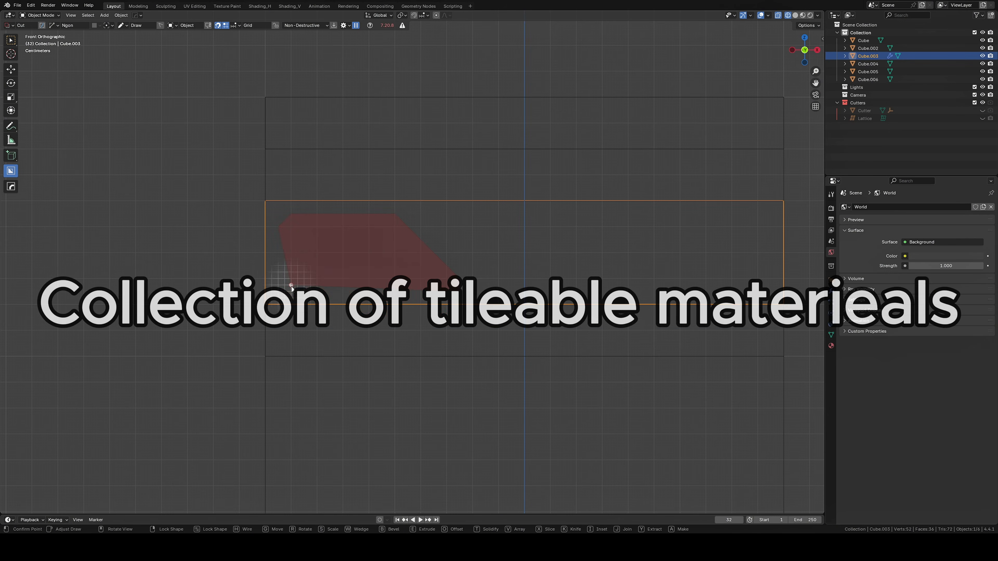
click(279, 279)
click(280, 228)
middle_drag(279, 229, 386, 289)
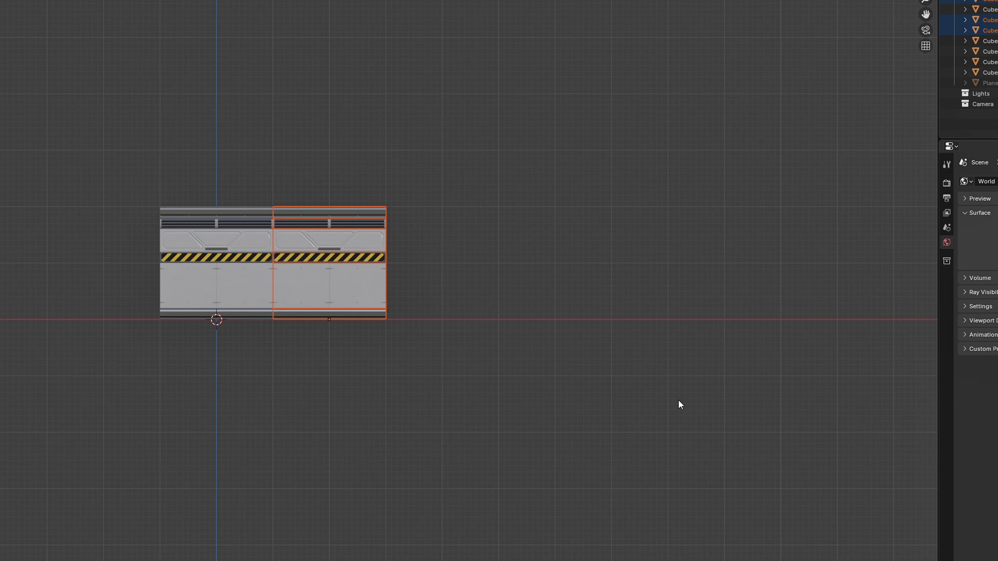
Repeat the wall-segment duplication three times to lengthen the row of tiled trim segments
key(shift+r)
key(shift+r)
key(shift+r)
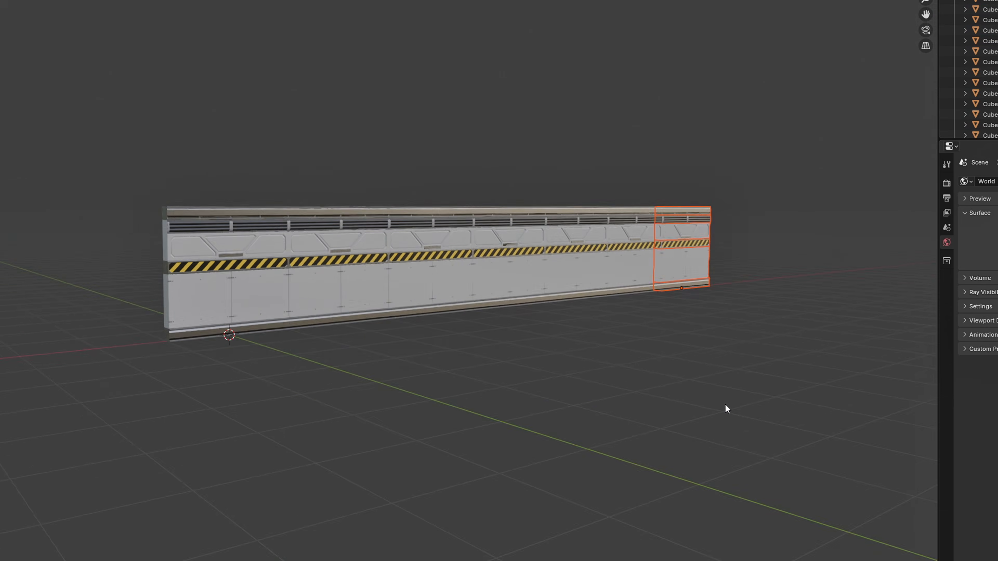
click(725, 404)
scroll(725, 404, up, 3)
middle_drag(725, 404, 703, 363)
scroll(684, 359, down, 3)
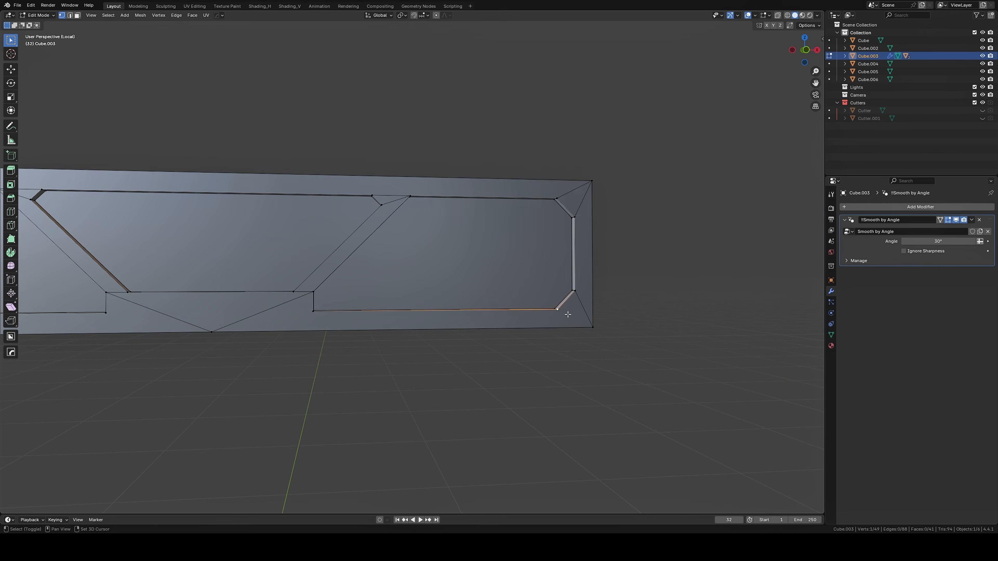
Bevel the outline edges of the three angular recesses with one segment and an offset of about 0.0105 m
scroll(463, 316, up, 4)
key(ctrl+b)
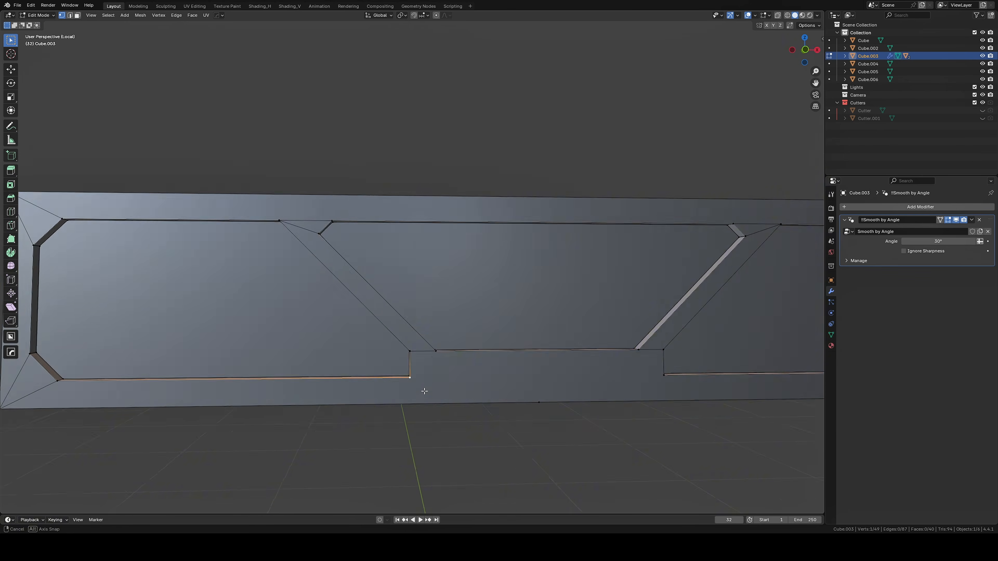
mouse_move(423, 392)
middle_down()
mouse_move(590, 236)
mouse_move(604, 334)
middle_up()
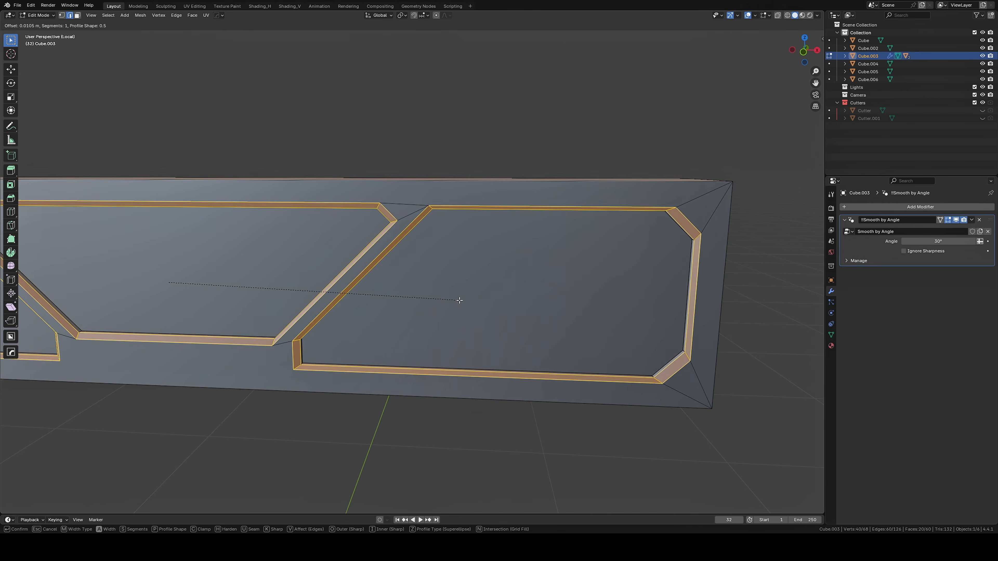
middle_drag(456, 299, 559, 310)
scroll(558, 307, down, 5)
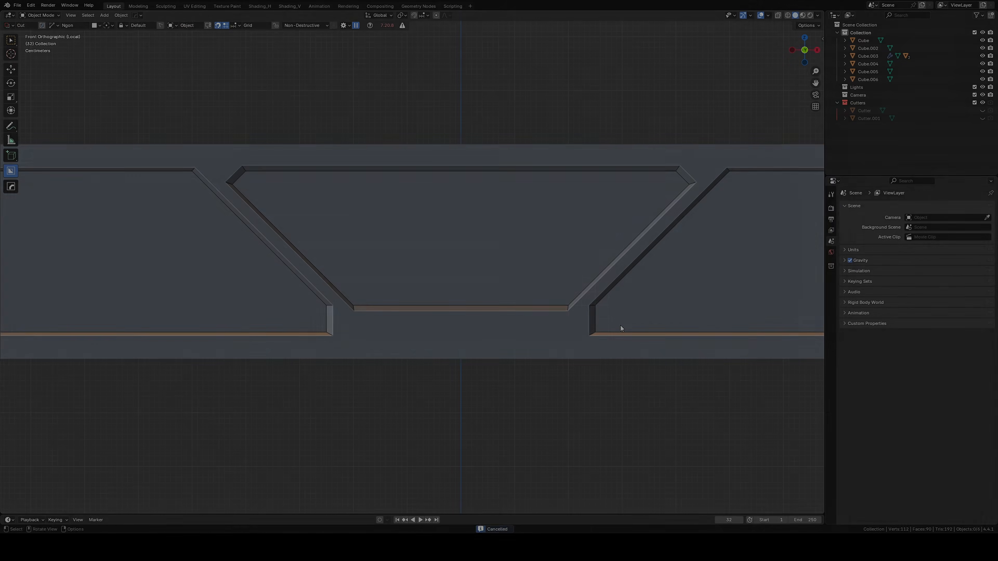
scroll(551, 354, up, 2)
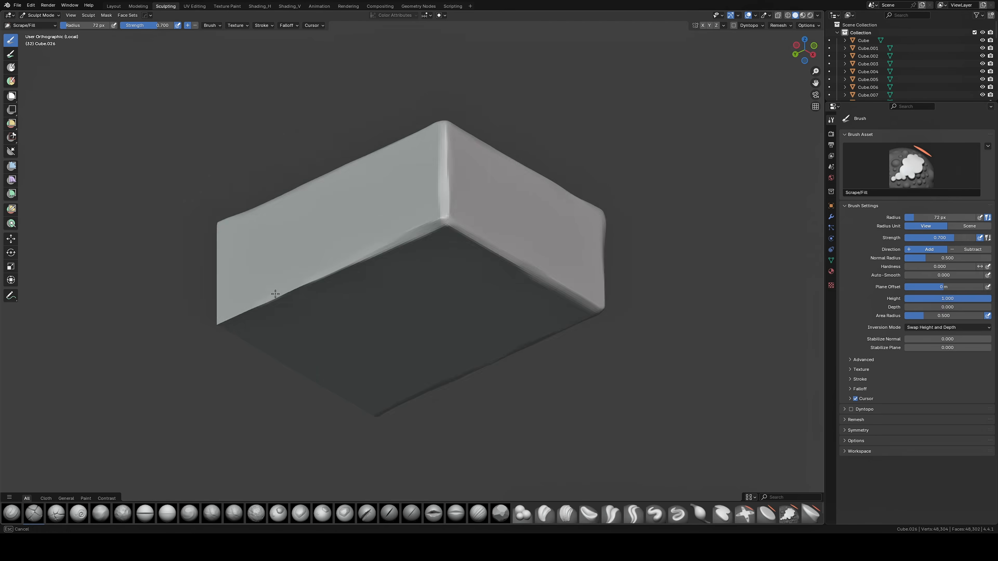
mouse_move(272, 289)
middle_down()
mouse_move(474, 361)
mouse_move(511, 255)
mouse_move(424, 286)
middle_up()
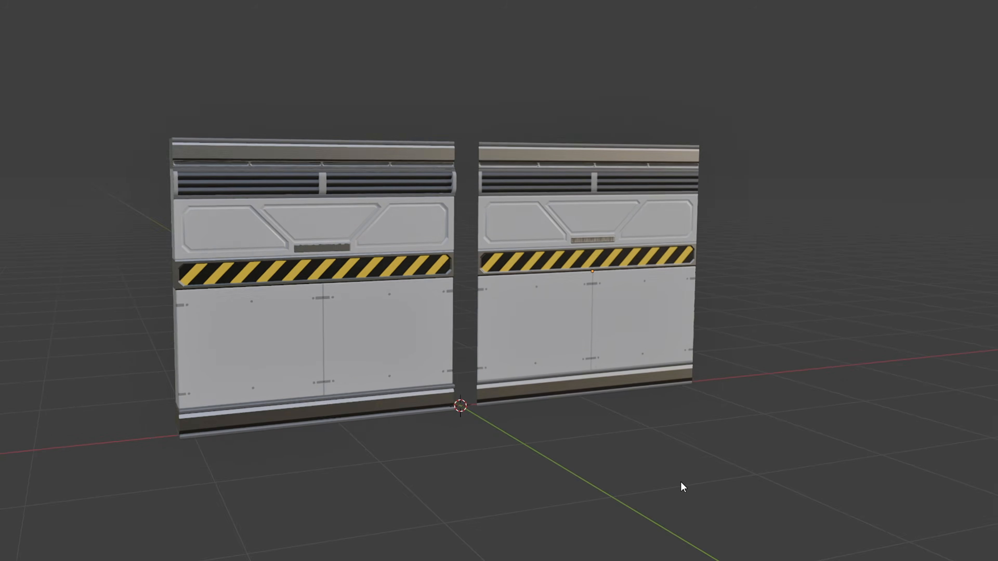
middle_drag(680, 482, 673, 494)
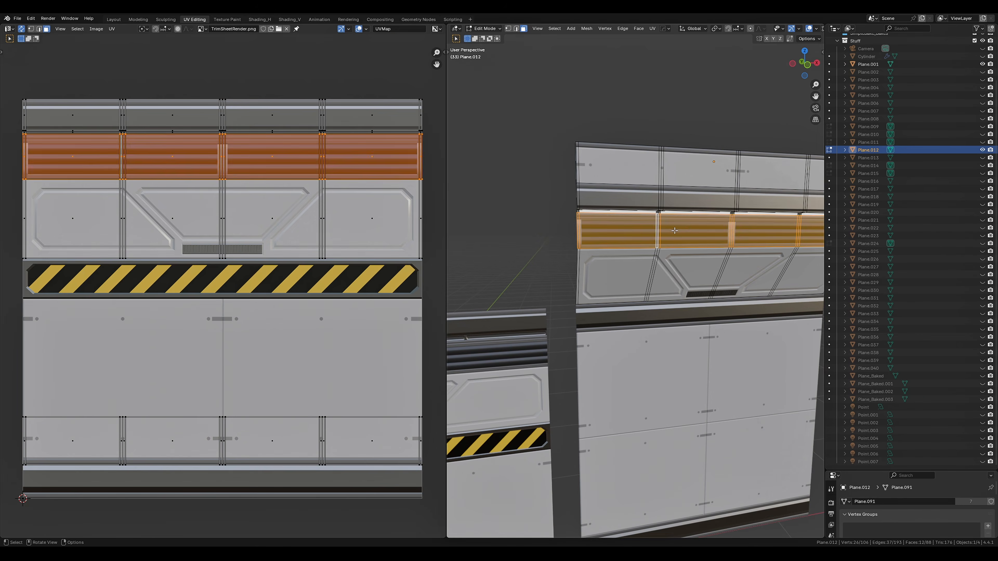
Try the hazard-stripe band on the upper inset strip by moving its UVs vertically over the trim sheet
key(g)
click(326, 313)
key(Tab)
mouse_move(629, 294)
middle_down()
mouse_move(691, 291)
mouse_move(613, 292)
middle_up()
key(Tab)
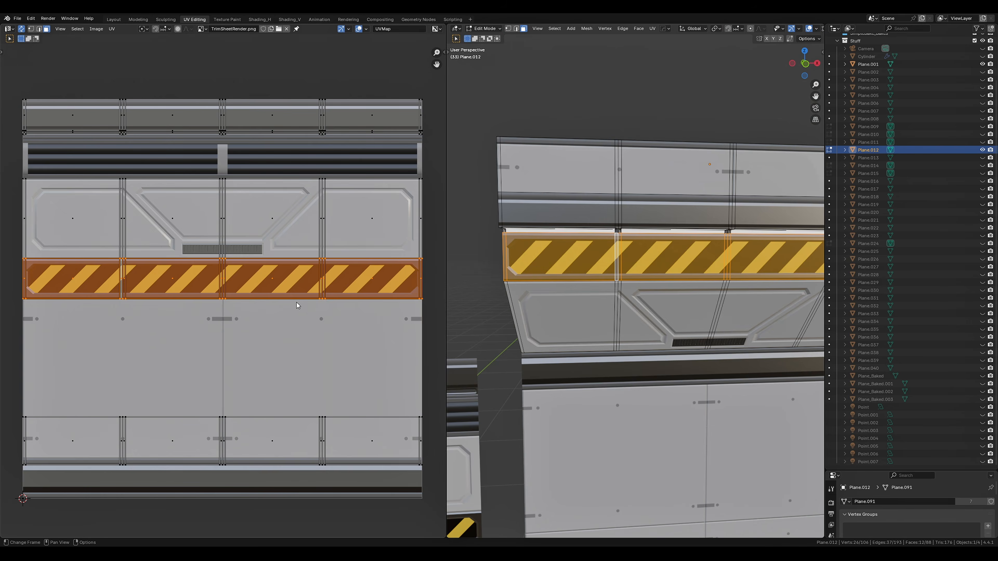
key(g)
key(y)
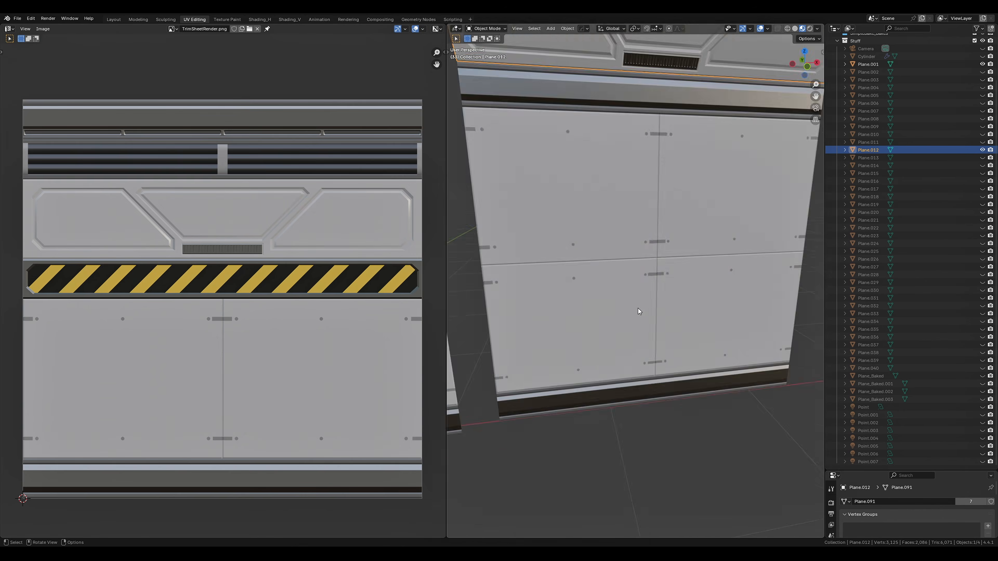
Rotate the UVs of the flat wall's upper face and move them down over the trim sheet
click(646, 359)
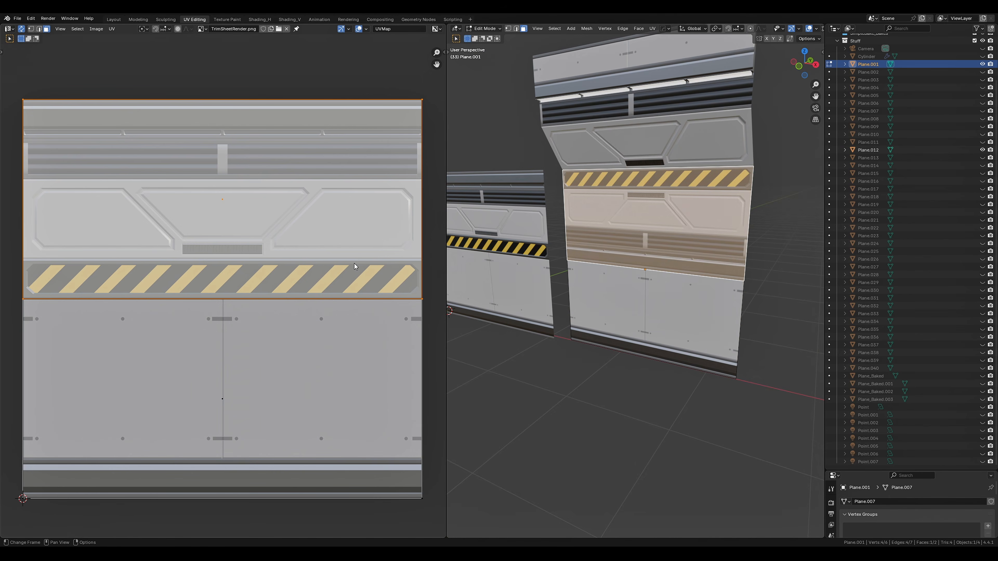
click(380, 235)
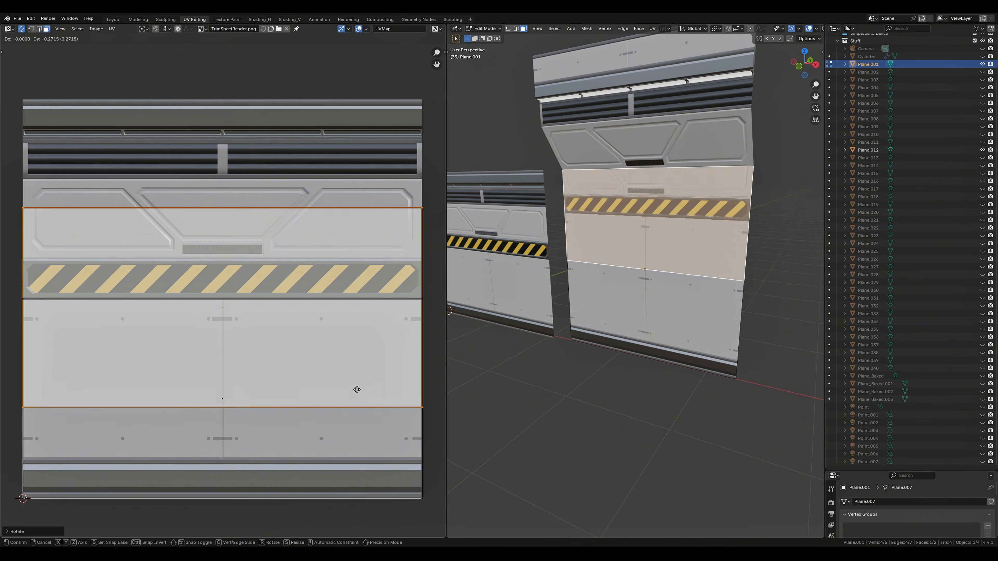
key(Tab)
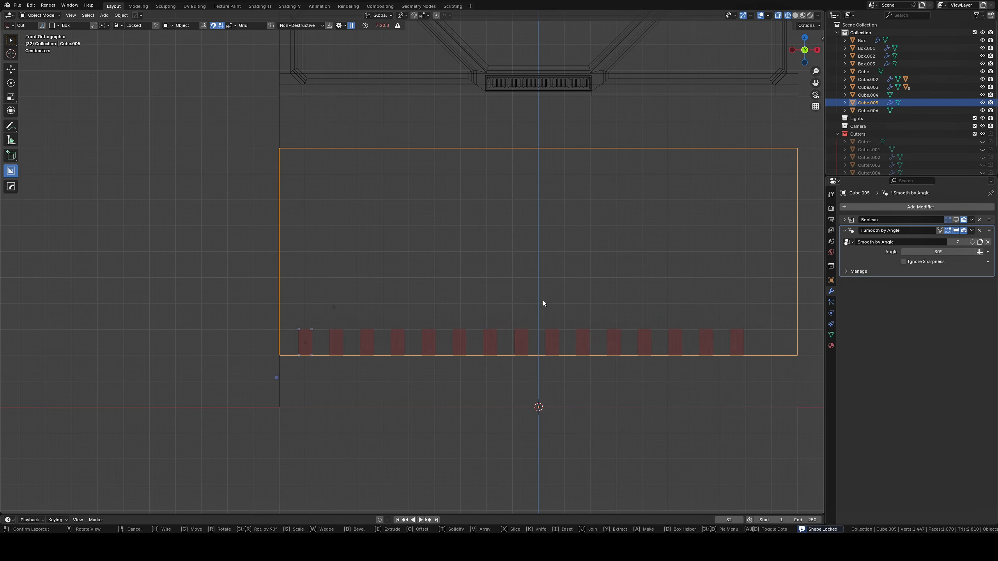
Lay out an array of ten narrow box cuts along the large lower panel's bottom edge and bevel them
scroll(703, 307, down, 1)
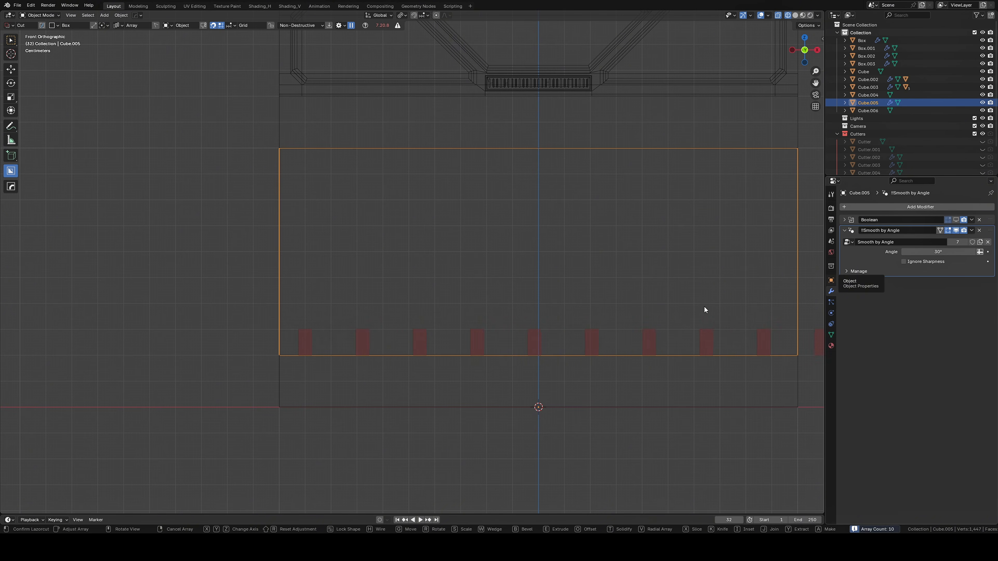
right_click(724, 300)
scroll(326, 331, up, 4)
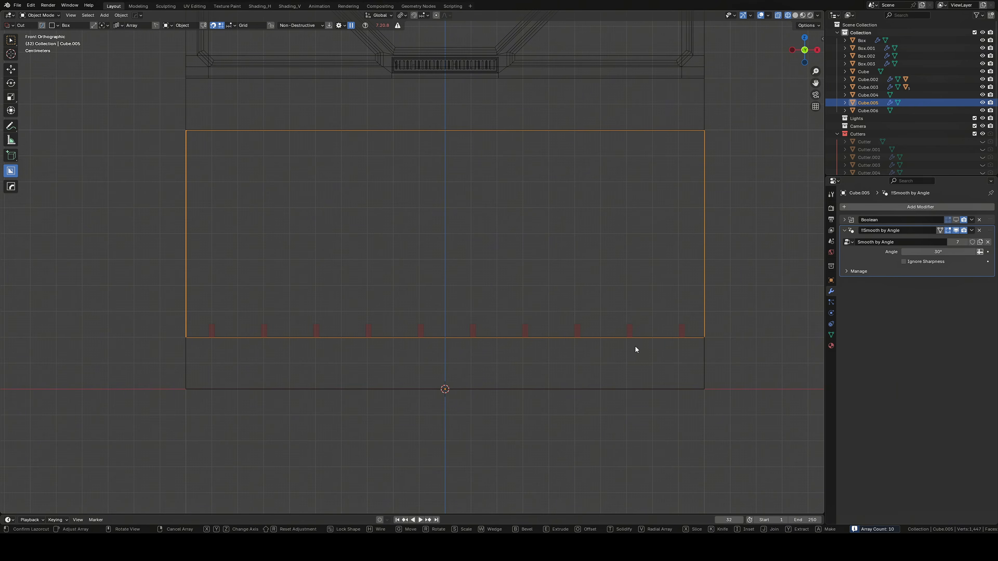
key(e)
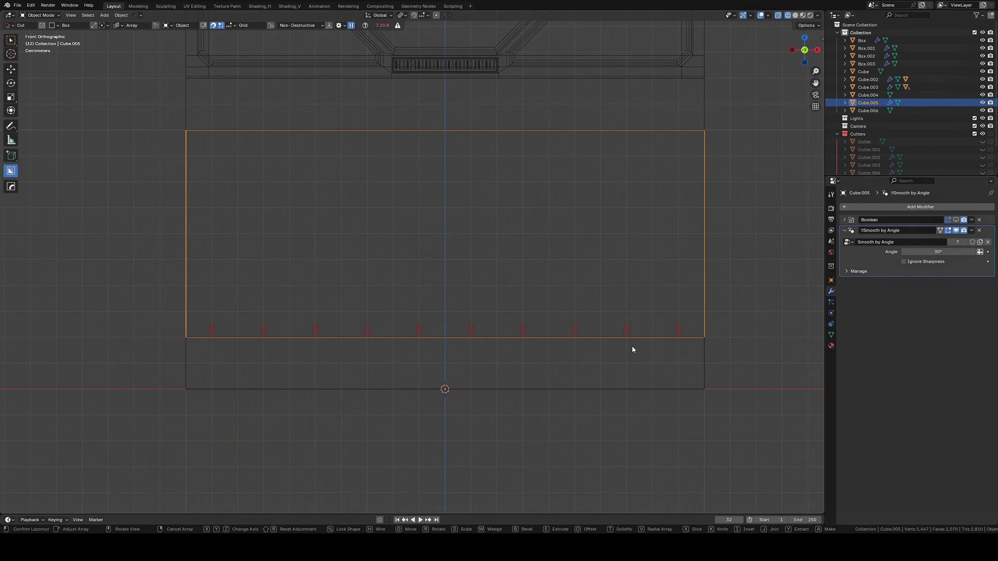
middle_drag(632, 346, 622, 309)
key(b)
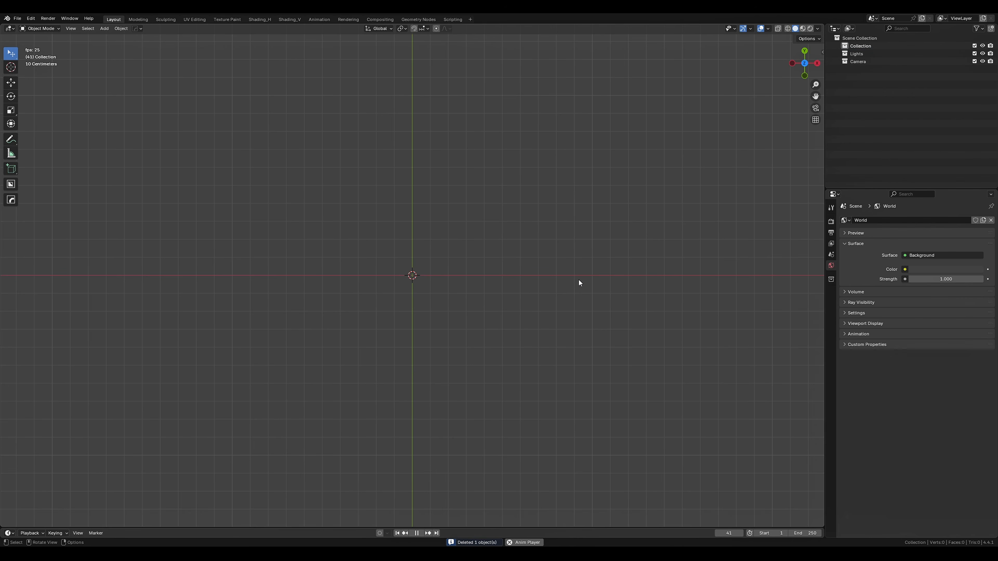
Add a 2 m square mesh plane and show its transform and dimension values
key(shift+a)
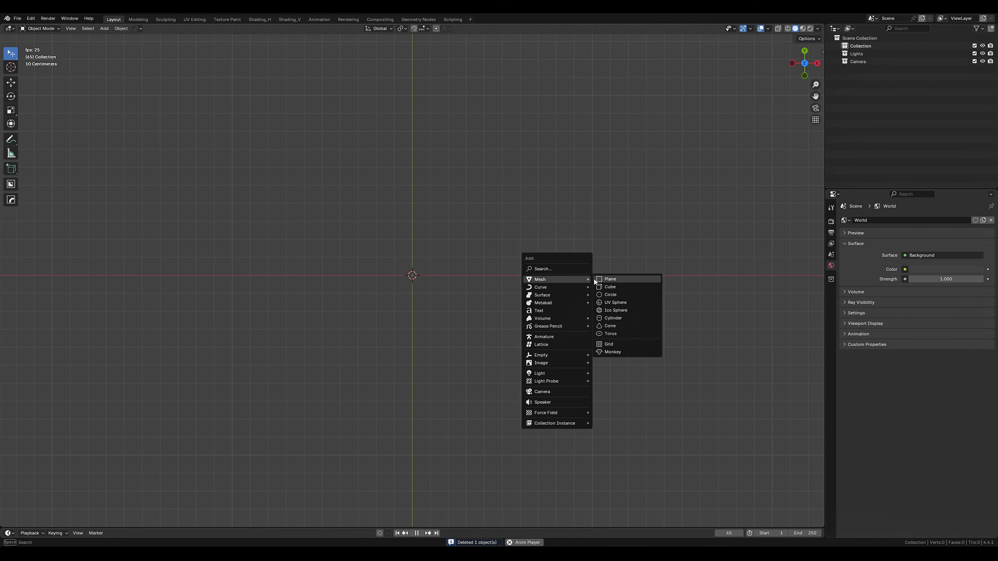
click(618, 281)
key(n)
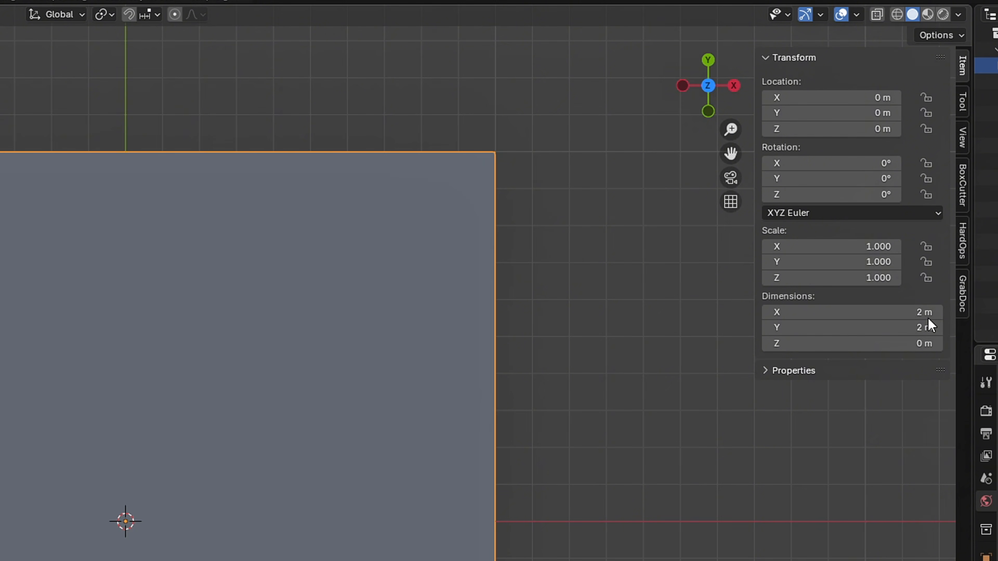
Add a centred horizontal loop cut to the plane and a second one in its lower half, moved toward the bottom edge
key(Tab)
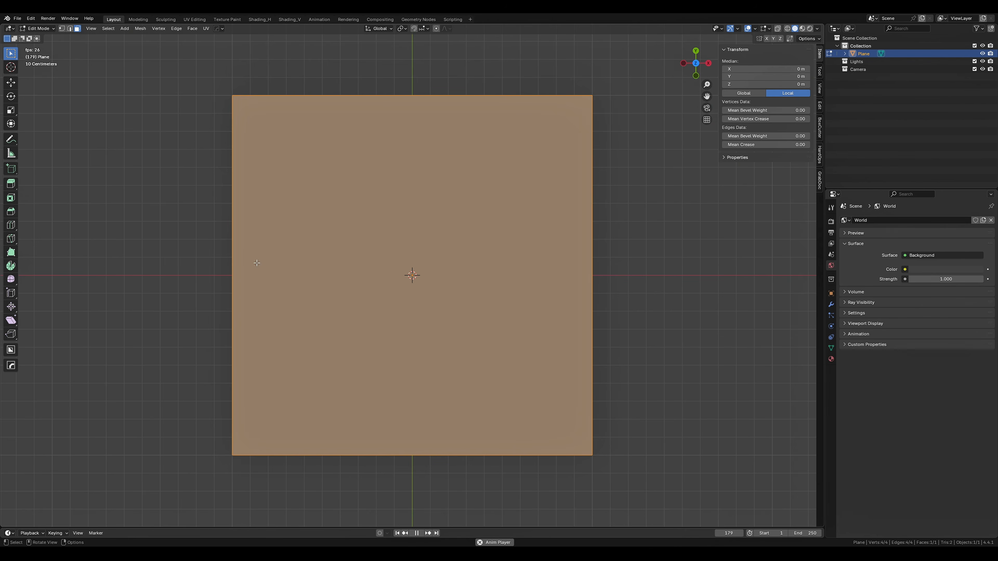
click(239, 276)
right_click(239, 277)
key(ctrl+r)
click(245, 399)
right_click(245, 400)
key(g)
key(z)
right_click(243, 444)
key(g)
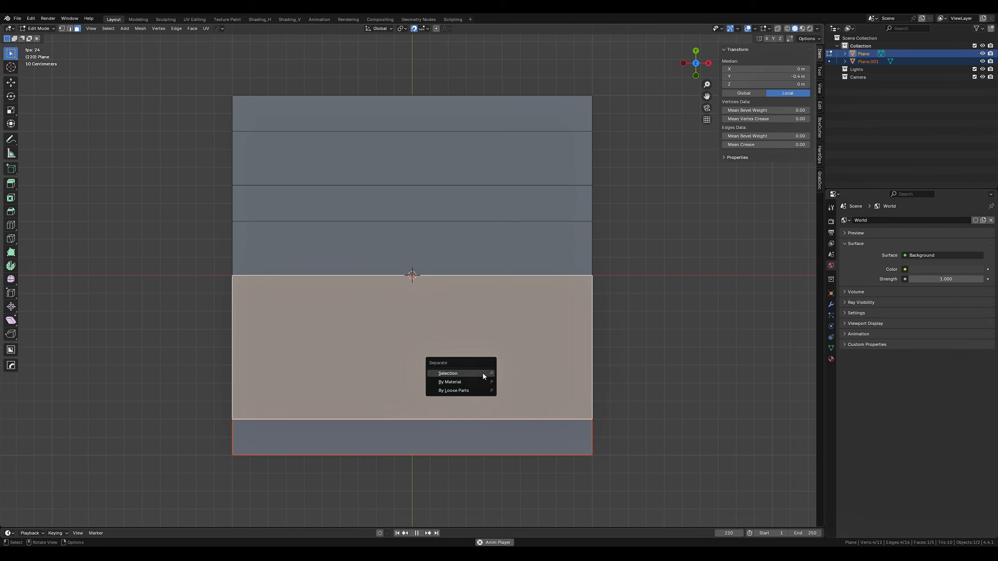
Separate the plane's upper horizontal faces one by one into their own objects by selection
click(496, 246)
key(p)
click(496, 246)
click(494, 216)
key(p)
click(495, 215)
click(496, 168)
key(p)
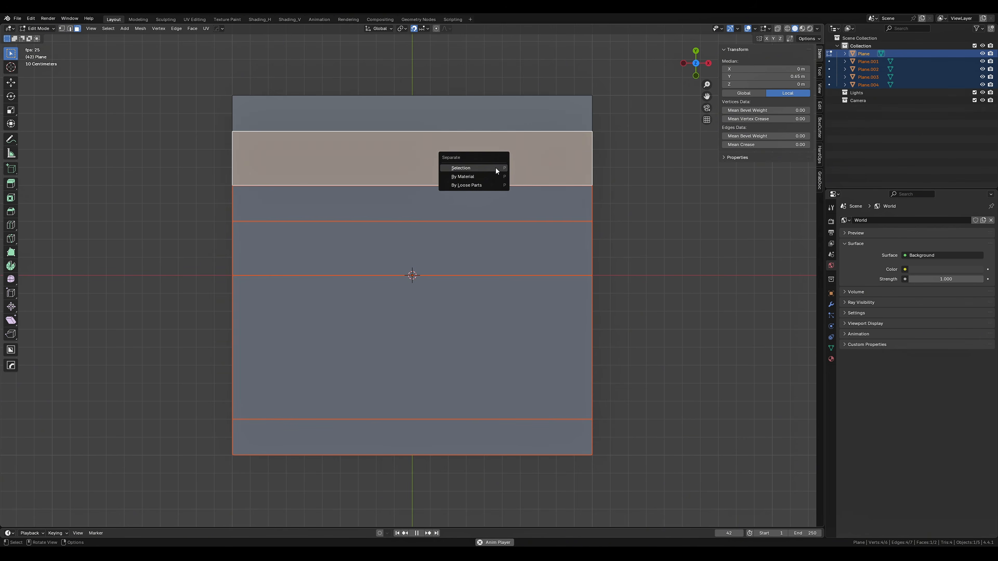
click(495, 168)
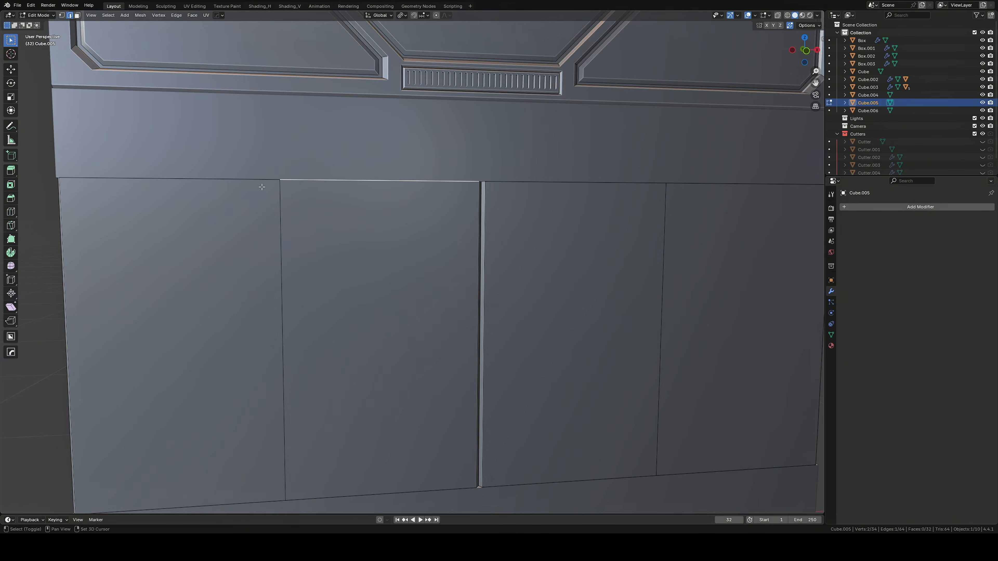
Isolate the large lower panel in local view and convert the triangles of all its faces to quads
shift+click(262, 187)
middle_drag(262, 187, 388, 109)
shift+click(420, 366)
key(KP_Divide)
middle_drag(512, 286, 445, 258)
key(3)
key(a)
key(alt+j)
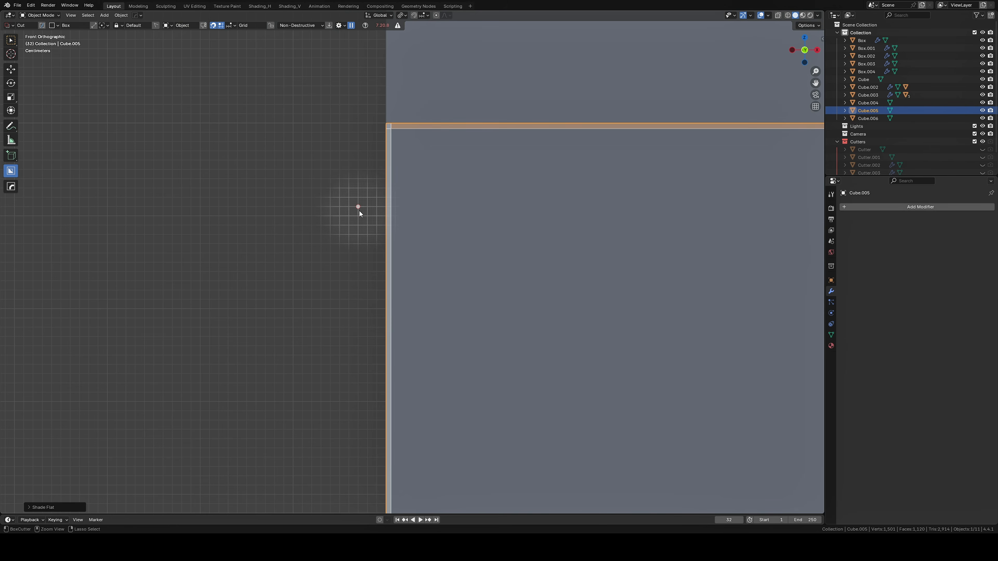
Try to cut an array of small boxes across the large lower panel, starting near its upper left corner
drag(350, 209, 432, 226)
mouse_move(432, 226)
middle_down()
mouse_move(487, 238)
mouse_move(388, 244)
middle_up()
key(Tab)
key(KP_1)
scroll(452, 242, down, 7)
key(v)
middle_drag(485, 319, 542, 315)
click(513, 279)
scroll(514, 279, up, 5)
key(ctrl+z)
scroll(515, 279, down, 5)
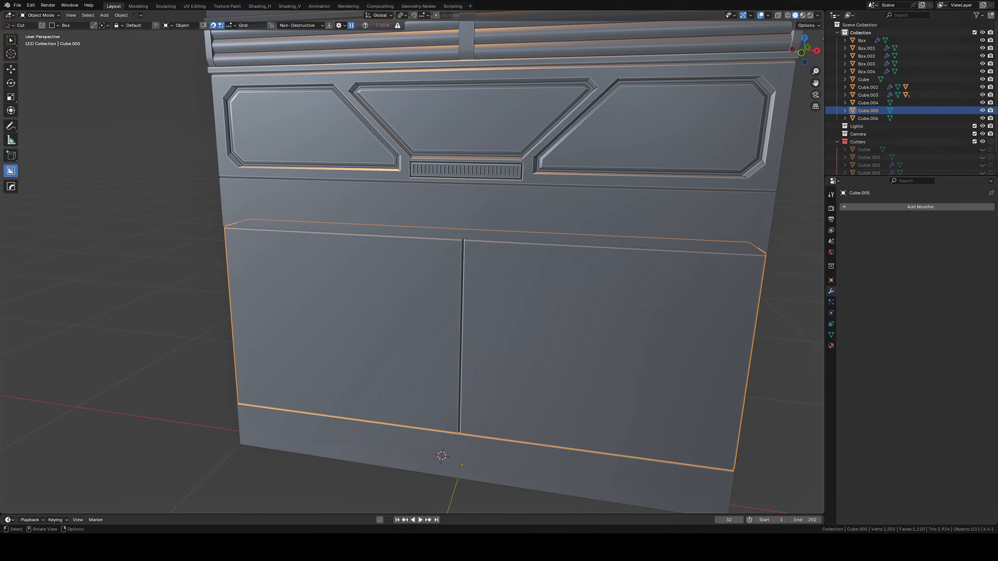
Redraw a small, thin box cut near the upper left corner of the large lower panel
key(KP_1)
scroll(303, 206, up, 6)
mouse_move(306, 206)
mouse_down()
mouse_move(276, 213)
mouse_move(327, 208)
mouse_up()
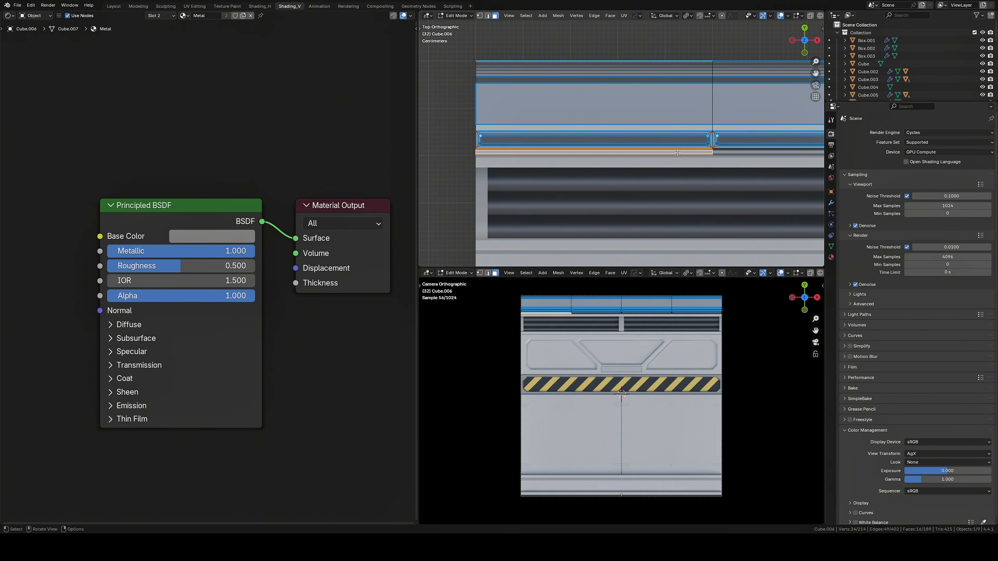
Choose another material slot on the top trim and assign it to the selected faces
click(162, 16)
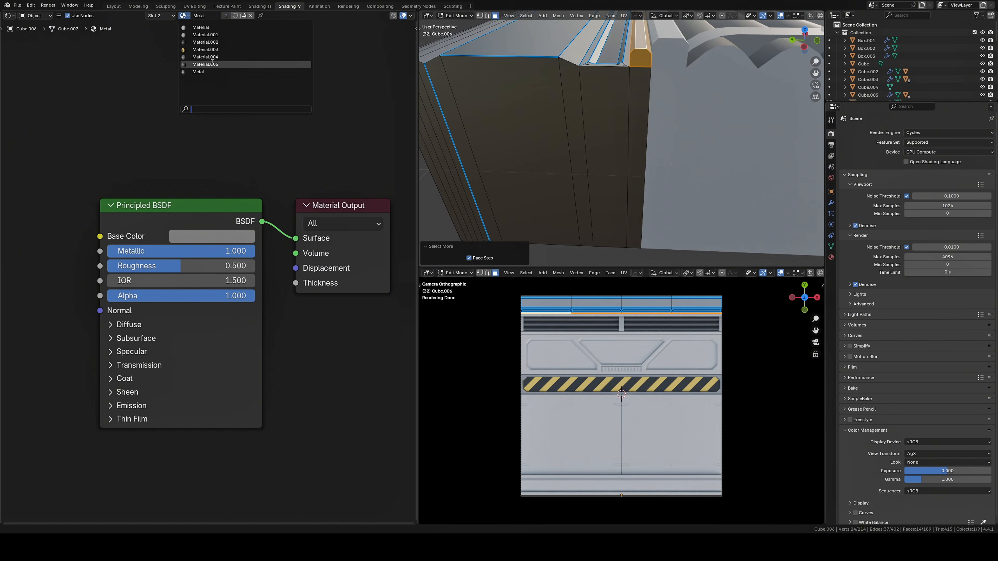
click(154, 40)
click(153, 49)
click(141, 80)
middle_drag(613, 130, 602, 82)
key(Tab)
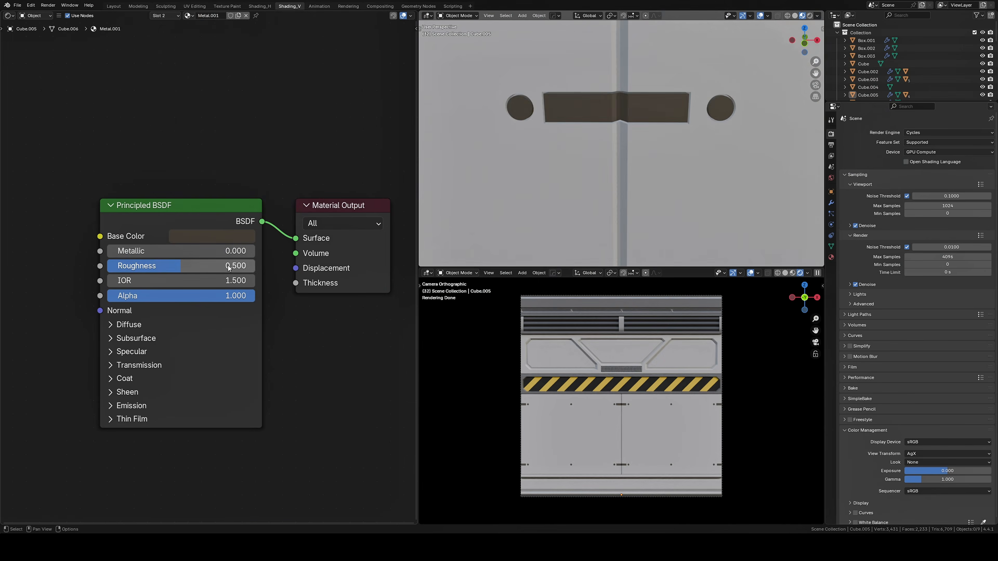
Open the Bolts material's base color, and assign a new third material slot to the ridge faces of the bottom trim
click(212, 236)
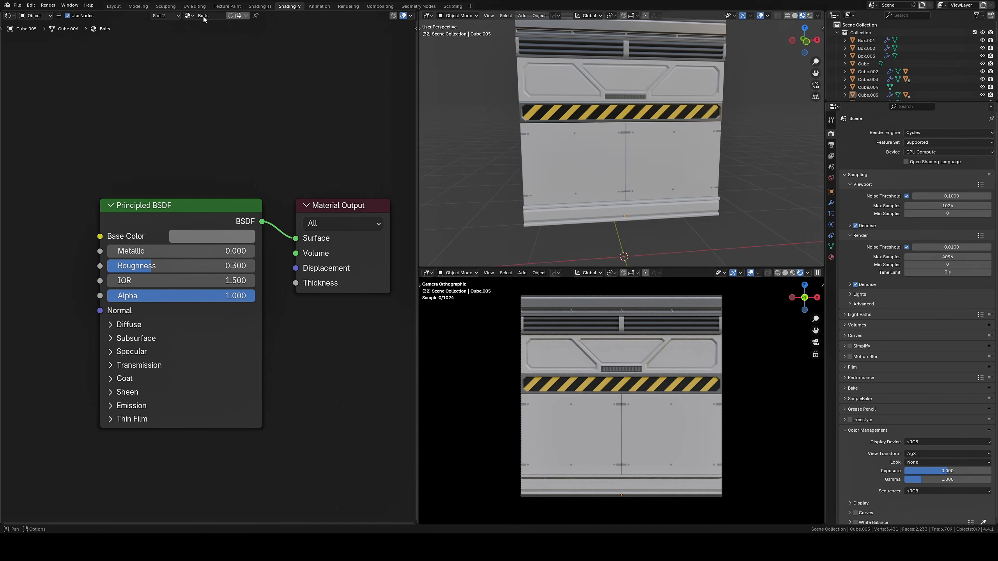
key(Tab)
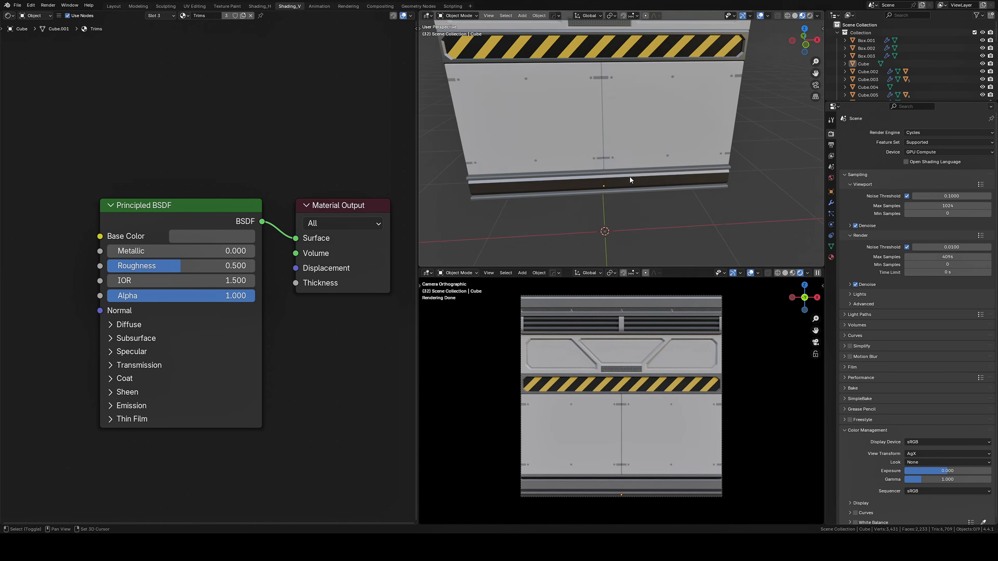
middle_drag(630, 177, 655, 132)
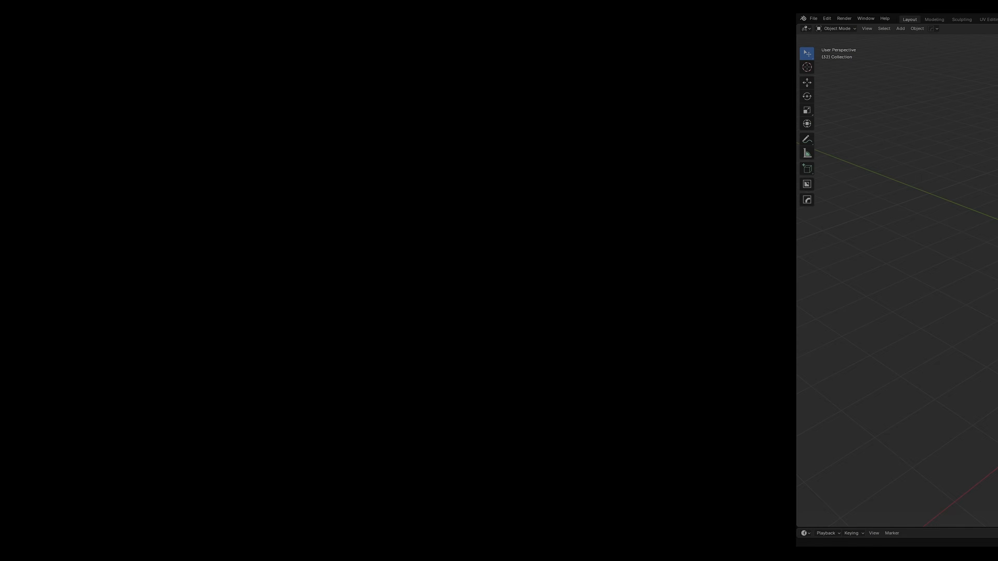
Paste the copied trim wall into the new scene and frame it in the front orthographic view
key(ctrl+v)
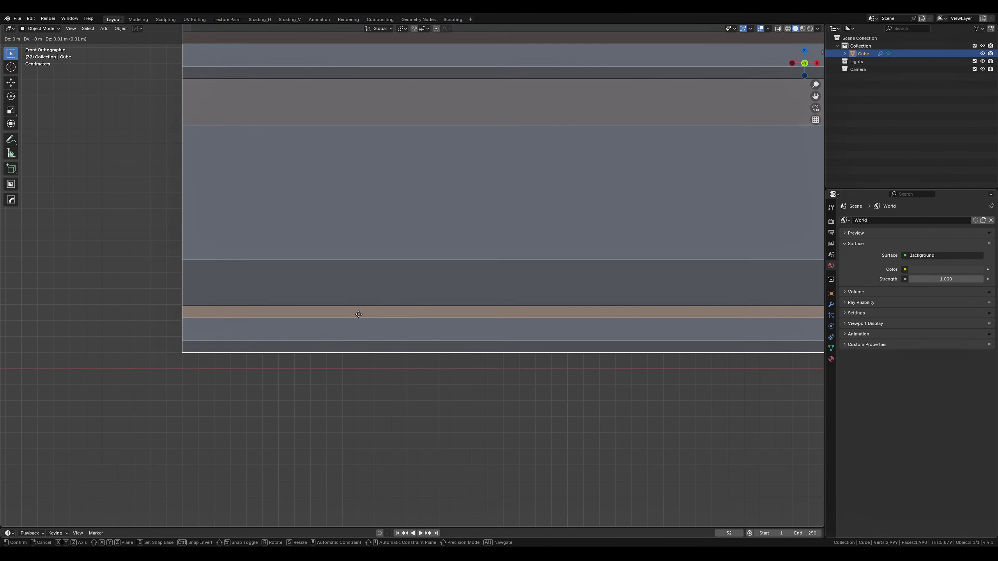
click(356, 322)
scroll(393, 325, down, 5)
shift+middle_drag(558, 333, 585, 393)
scroll(382, 331, down, 4)
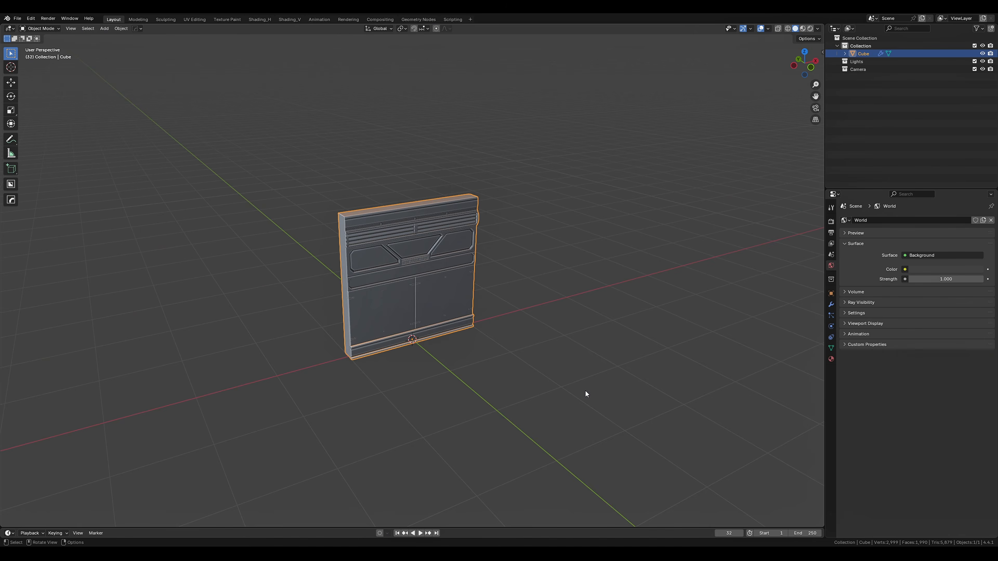
key(KP_Decimal)
key(KP_1)
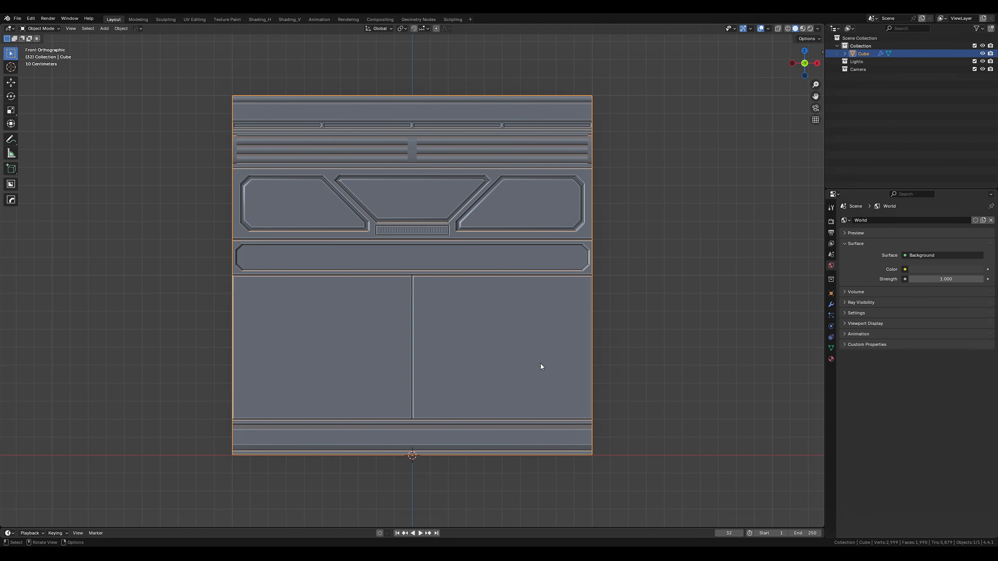
Add a camera and align it to the current front view of the trim wall
key(shift+a)
click(519, 480)
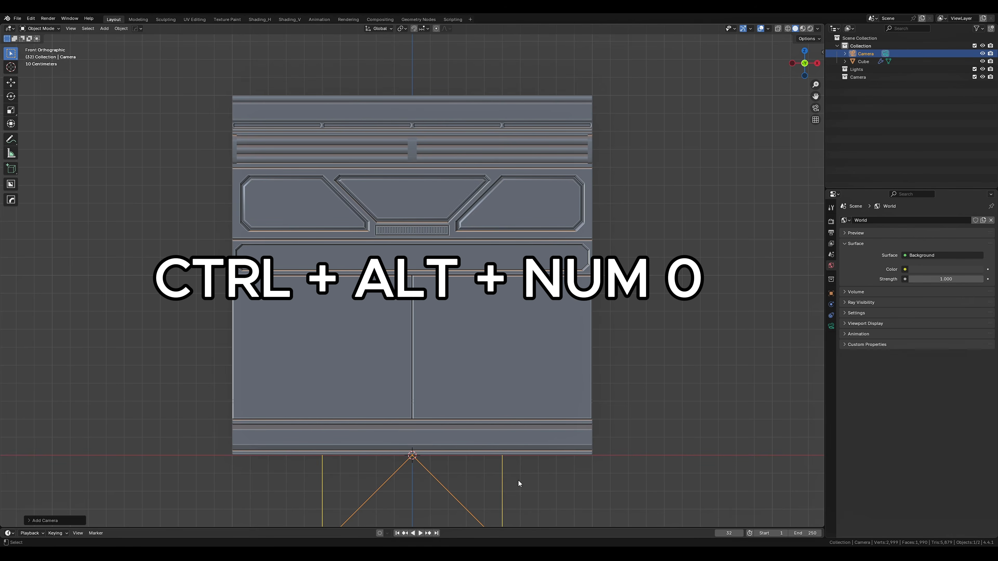
key(ctrl+alt+KP_0)
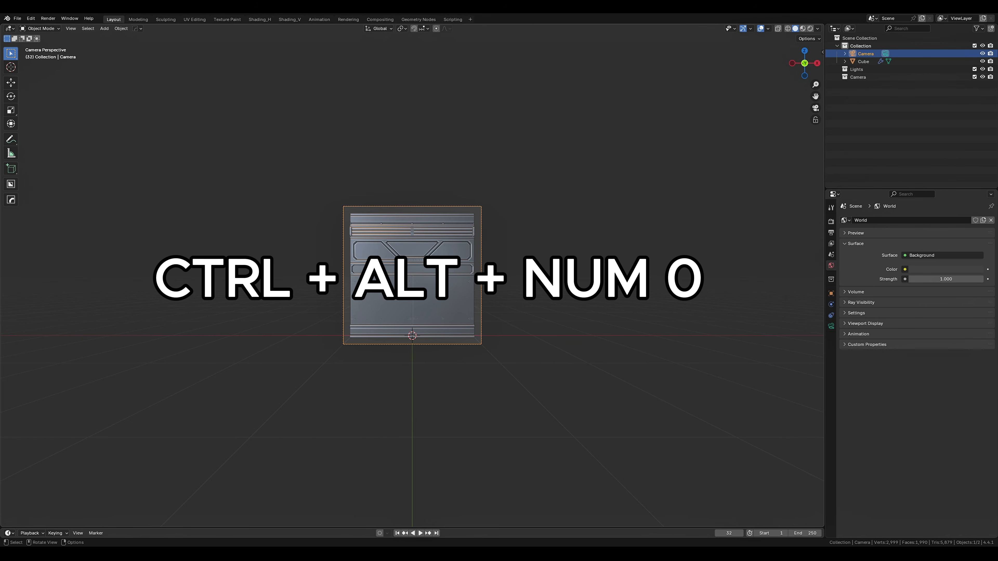
Set the camera's lens type to Orthographic and adjust its orthographic scale to frame the wall
click(831, 326)
click(942, 244)
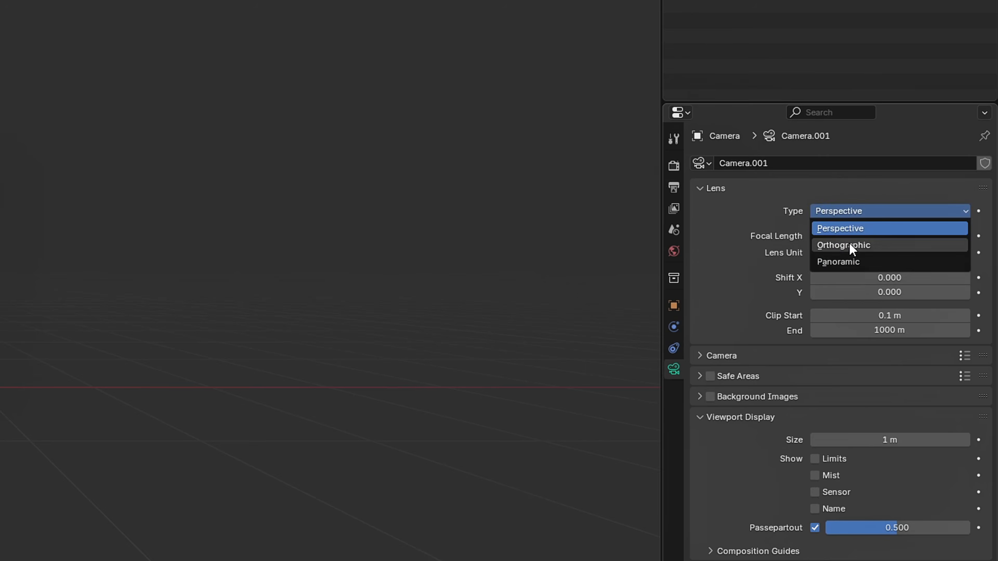
click(921, 264)
click(936, 258)
key(Return)
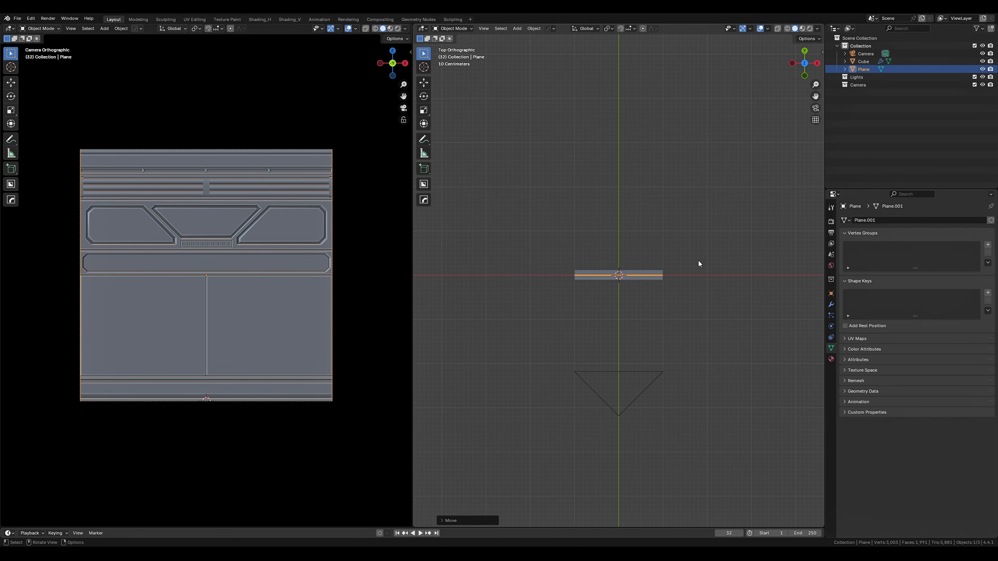
Move the plane along the Y axis so it sits just in front of the detailed wall face
scroll(698, 261, up, 5)
key(g)
key(y)
click(712, 310)
middle_drag(673, 352, 747, 294)
click(747, 294)
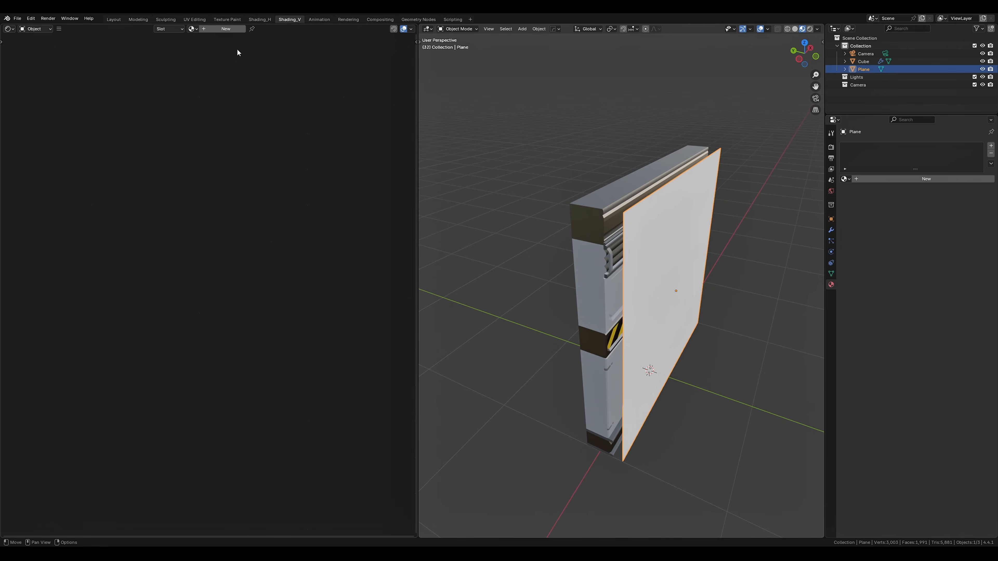
Create a new material on the plane and name it Bake
click(222, 29)
click(220, 28)
text(Bake)
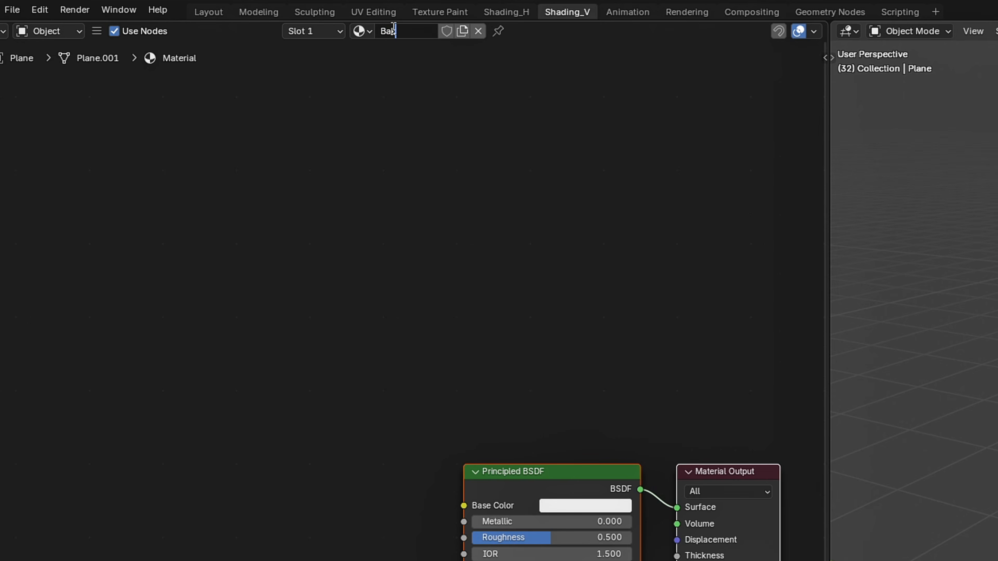
key(Return)
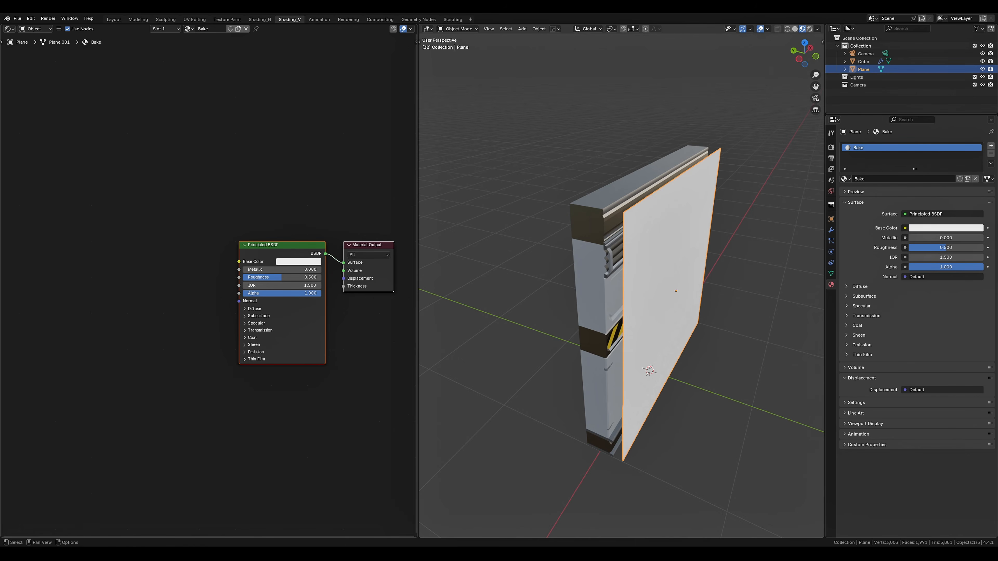
Add an Image Texture node to the Bake material with a new 2048 × 2048 px image named Color Map
key(shift+a)
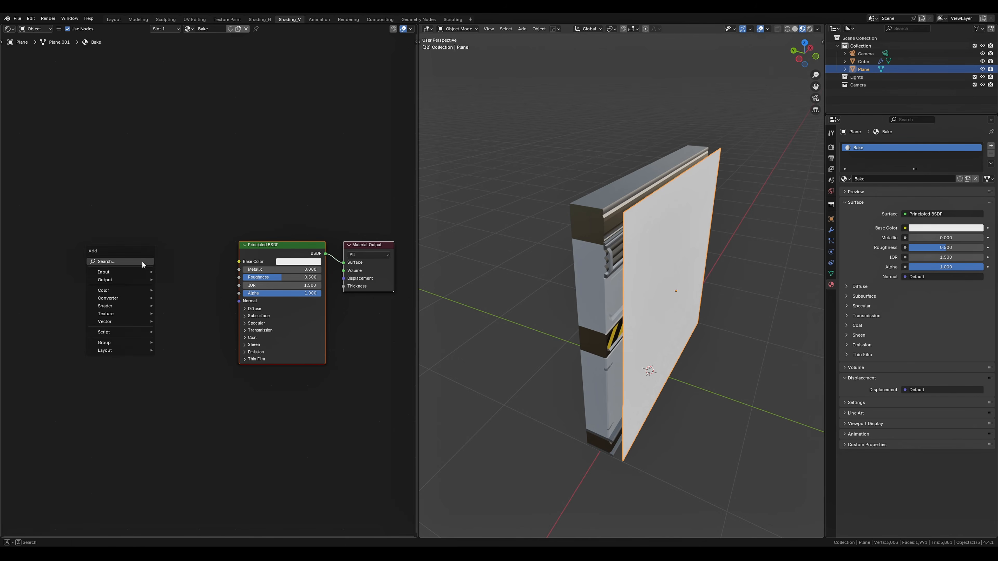
text(image)
key(Return)
click(81, 239)
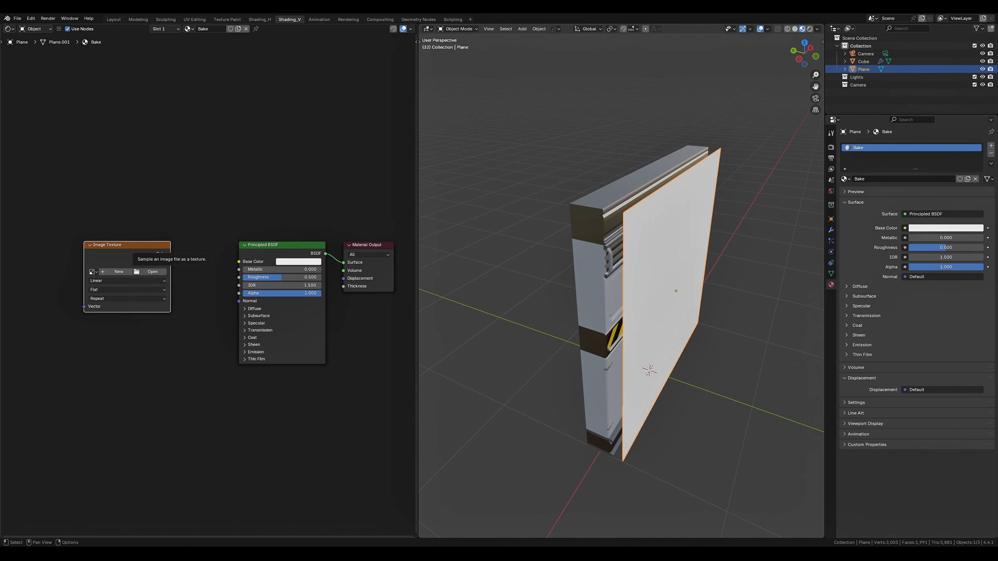
click(117, 271)
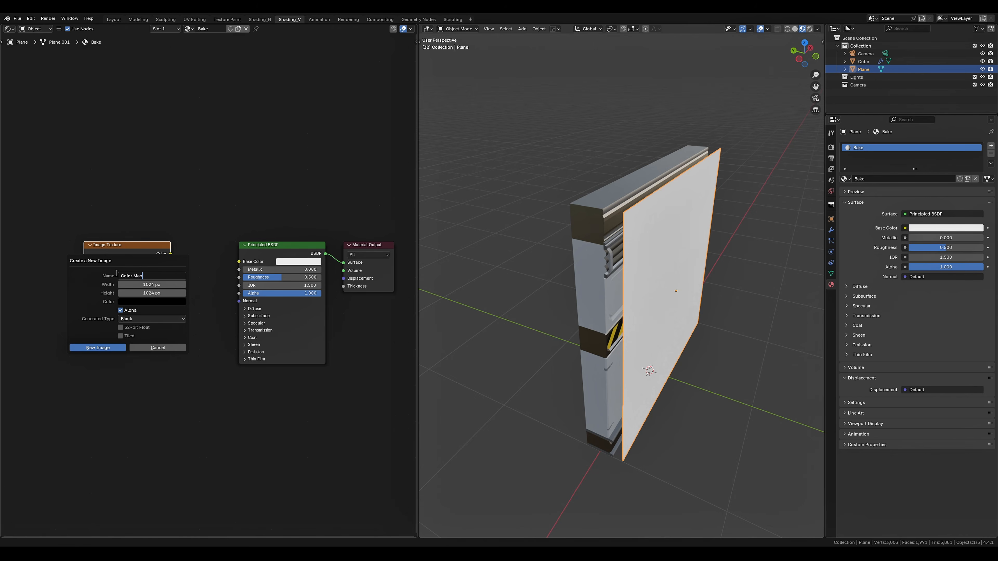
text(Color Map)
click(152, 283)
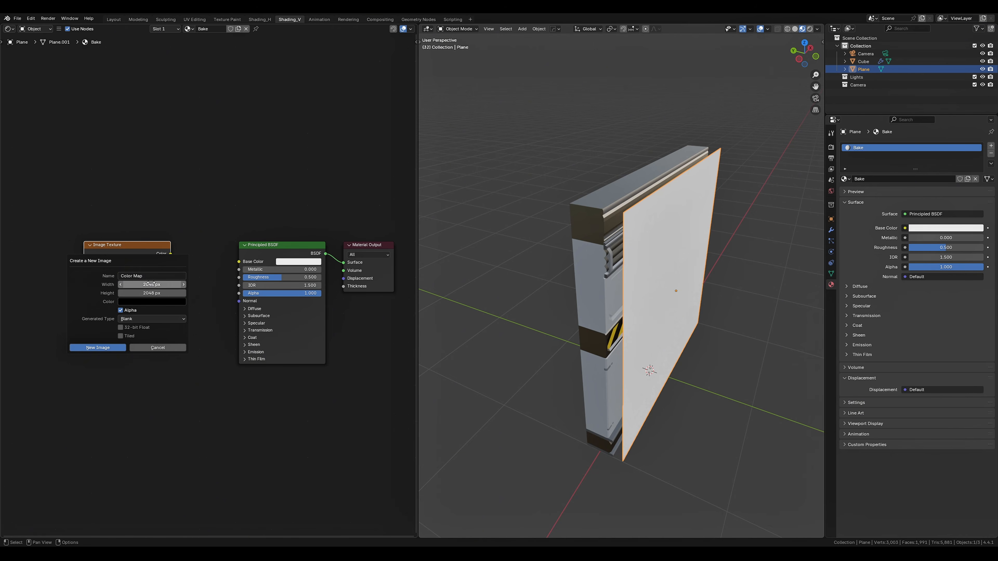
click(97, 348)
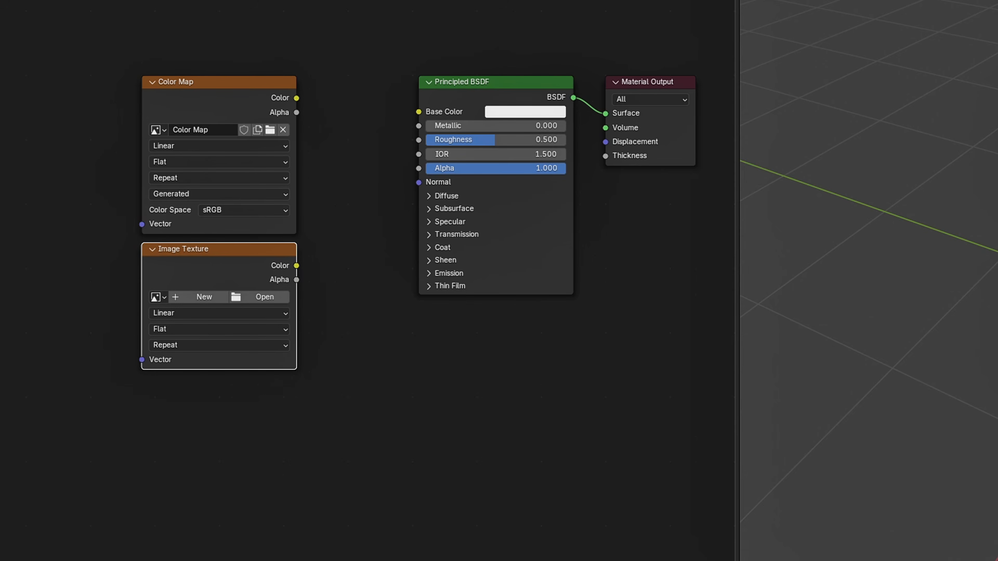
Create a 2048 px image named Normal Map in the second image texture node and set its color space to Non-Color
click(192, 297)
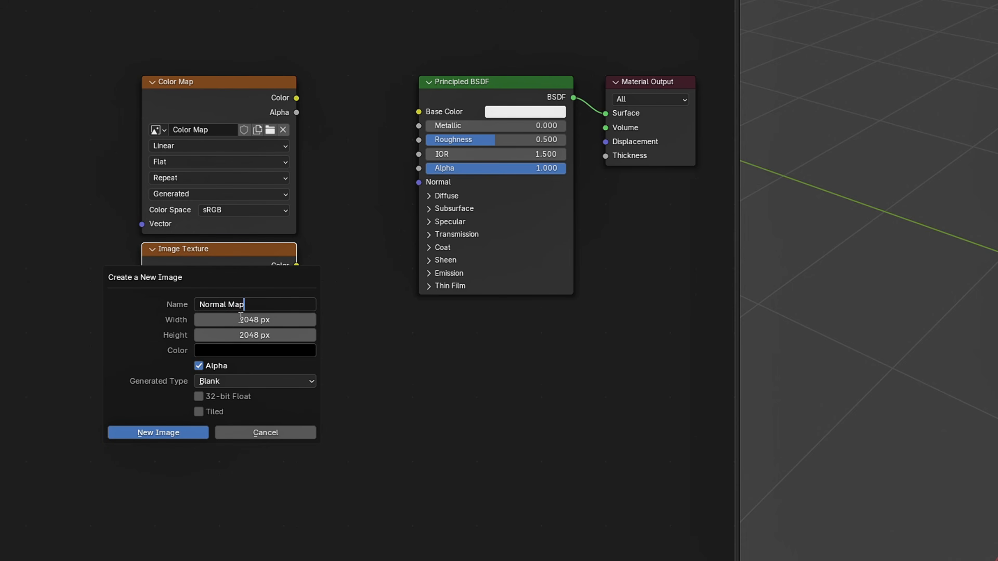
text(Normal Map)
click(158, 432)
click(244, 377)
click(373, 480)
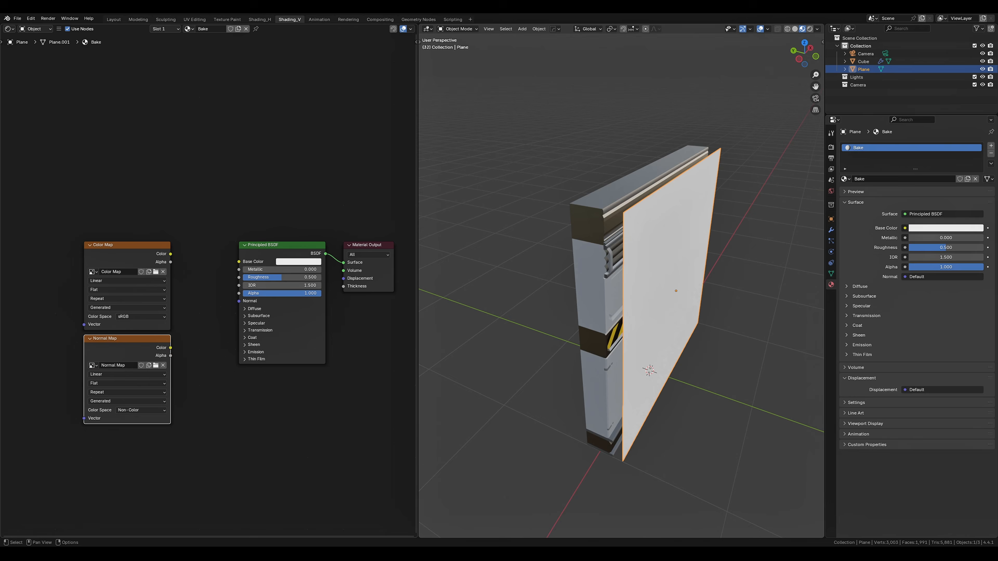
Add two more image texture nodes with new 2048 px images named Roughness Map and Metallic Map
middle_drag(185, 462, 189, 390)
key(shift+a)
key(Return)
click(89, 364)
key(shift+d)
click(88, 458)
click(130, 394)
text(Roughness Map)
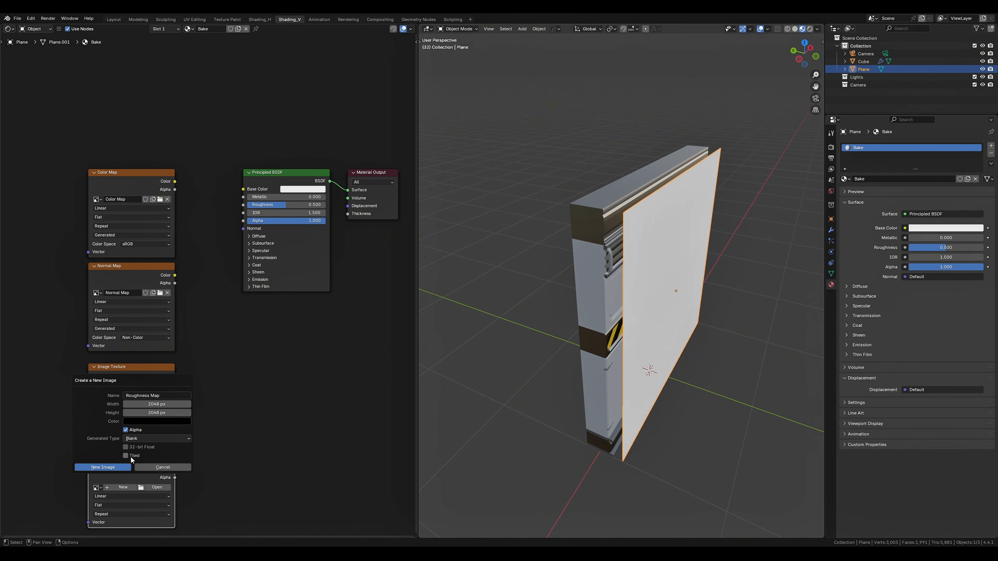
click(128, 467)
click(129, 488)
text(Metallic Map)
click(108, 536)
Set the color space of the Roughness Map and Metallic Map nodes to Non-Color
middle_drag(149, 484, 180, 403)
click(176, 358)
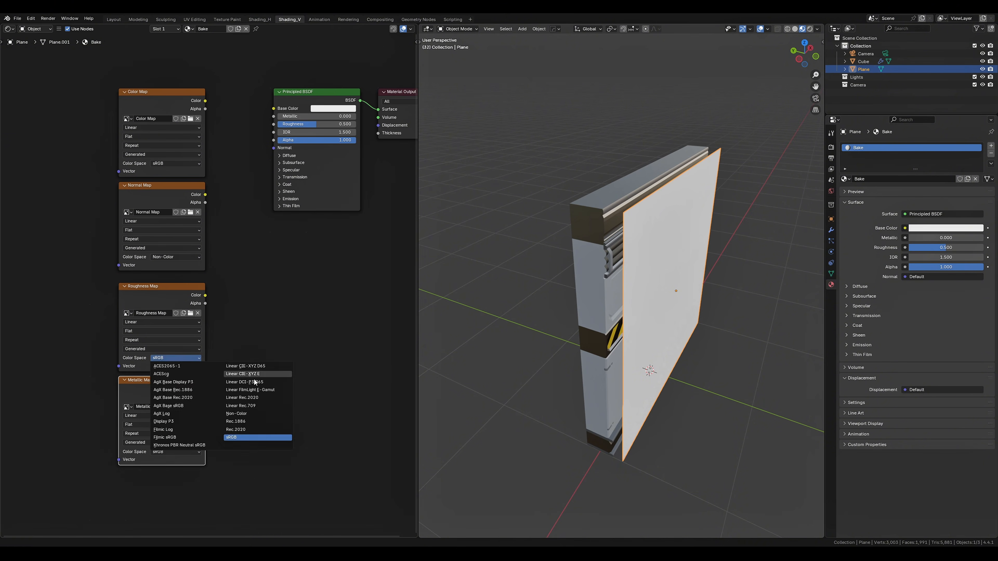
click(255, 411)
click(176, 452)
click(256, 505)
click(290, 460)
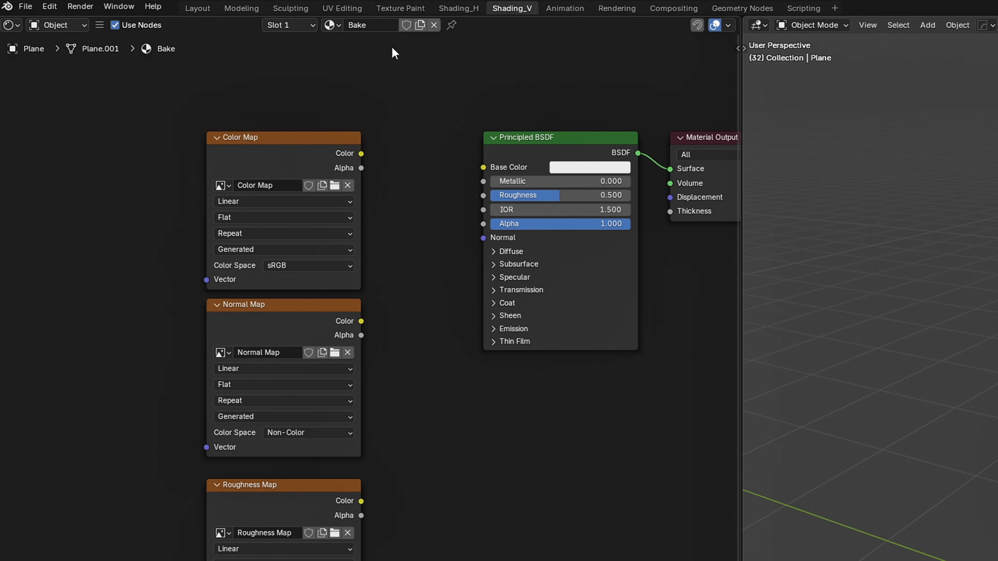
Set the Metal.001 material's metallic value to 0 and switch the plane back to the Bake material
click(330, 26)
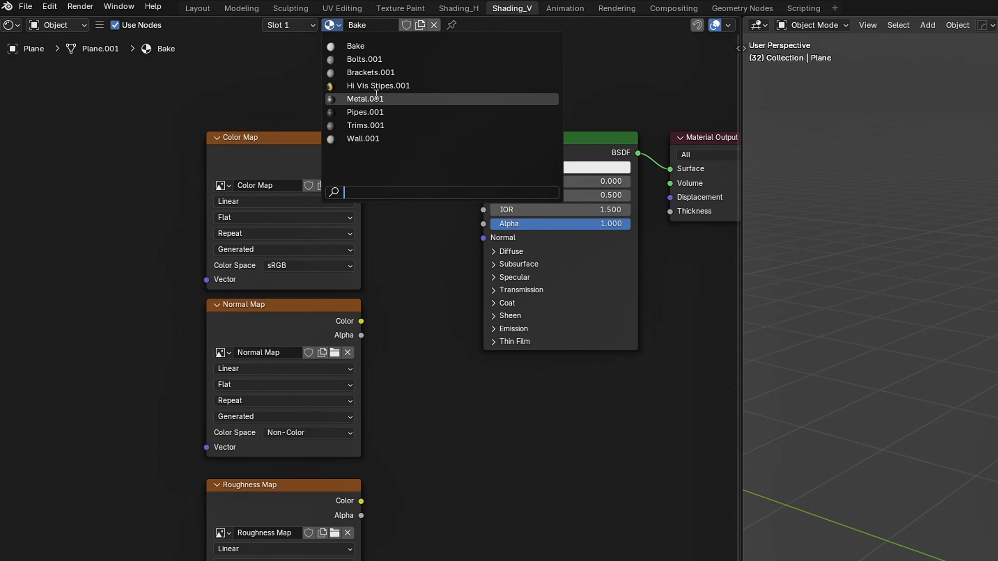
click(376, 98)
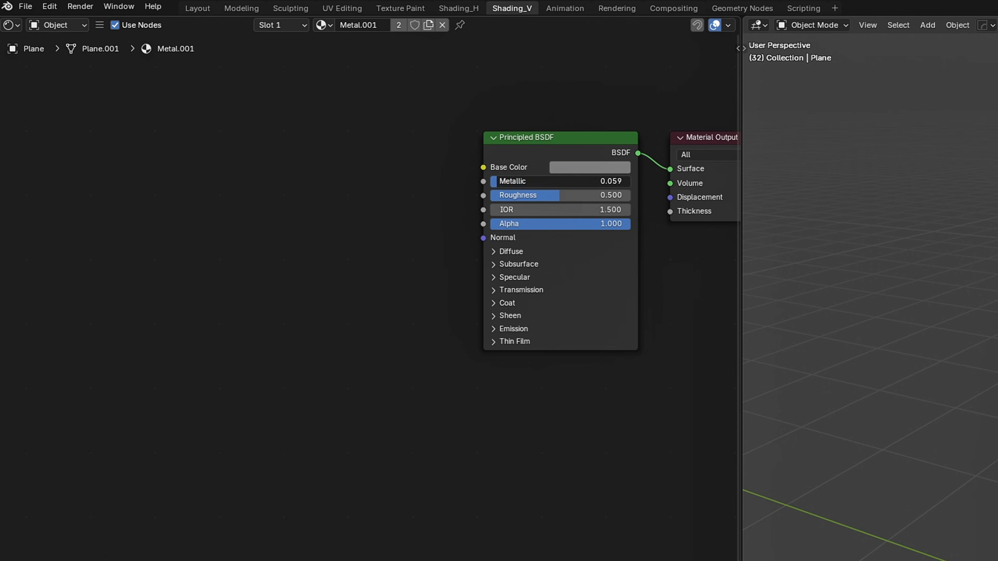
click(329, 25)
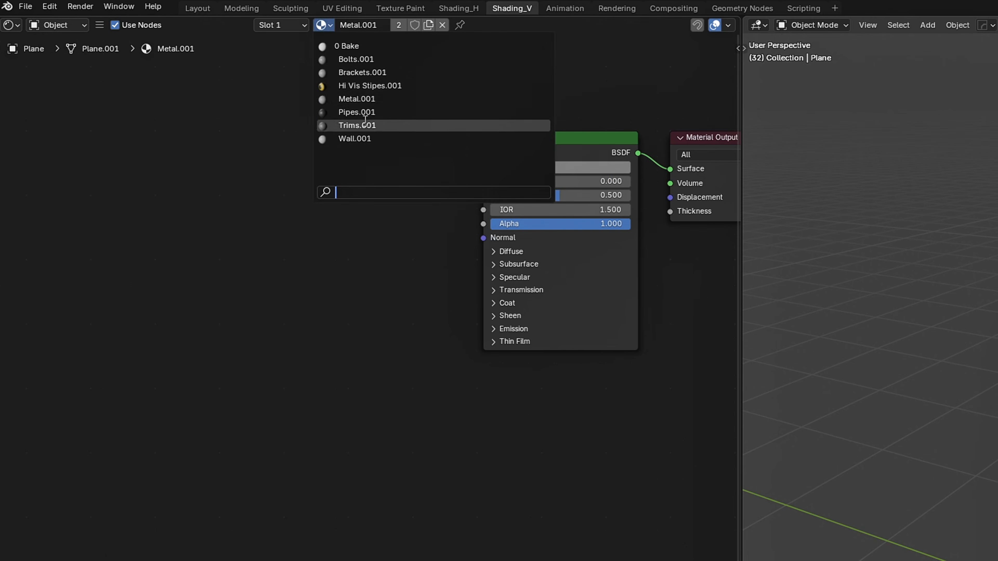
click(345, 37)
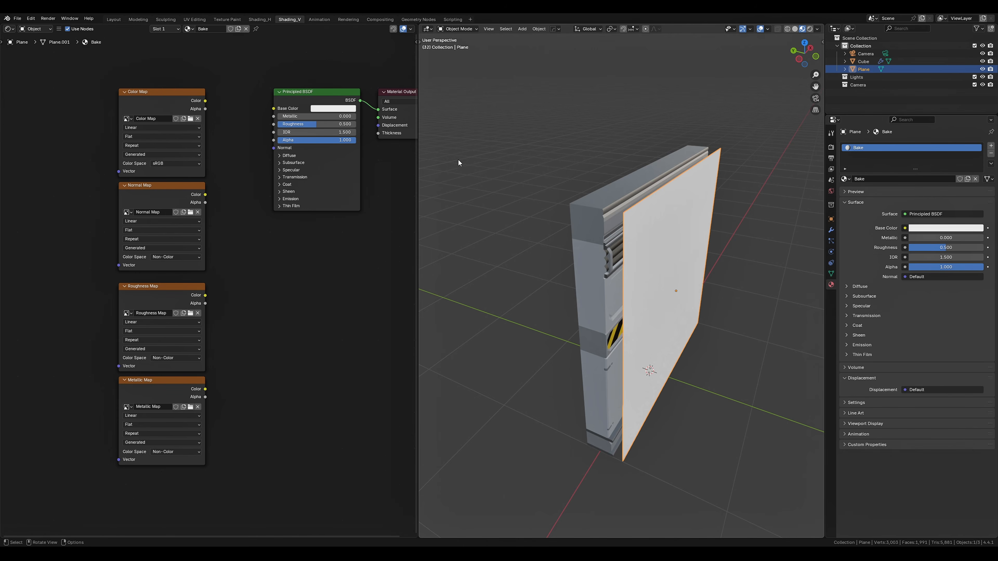
Select the wall together with the plane as the active object, with the Color Map node selected as bake target
click(592, 236)
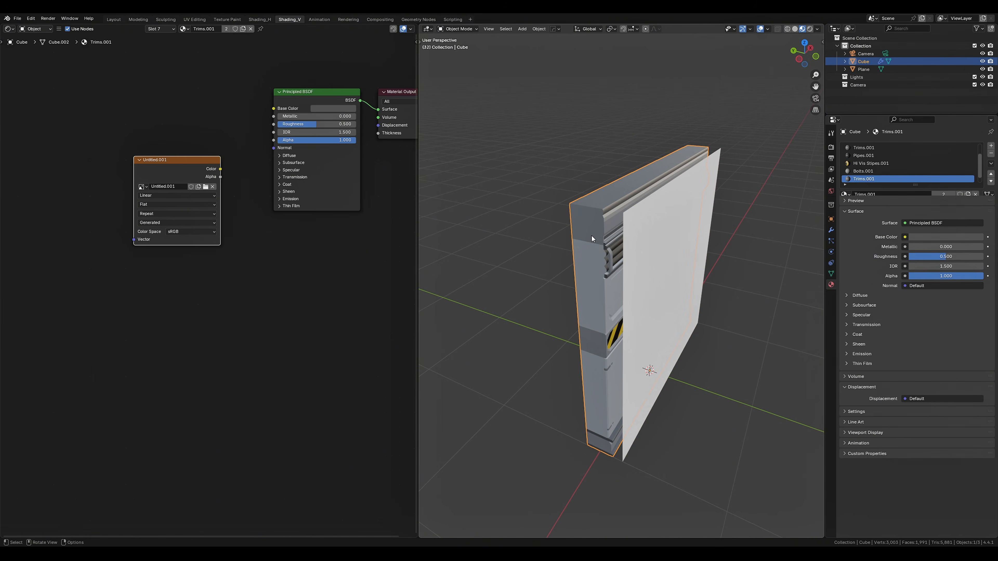
shift+click(696, 264)
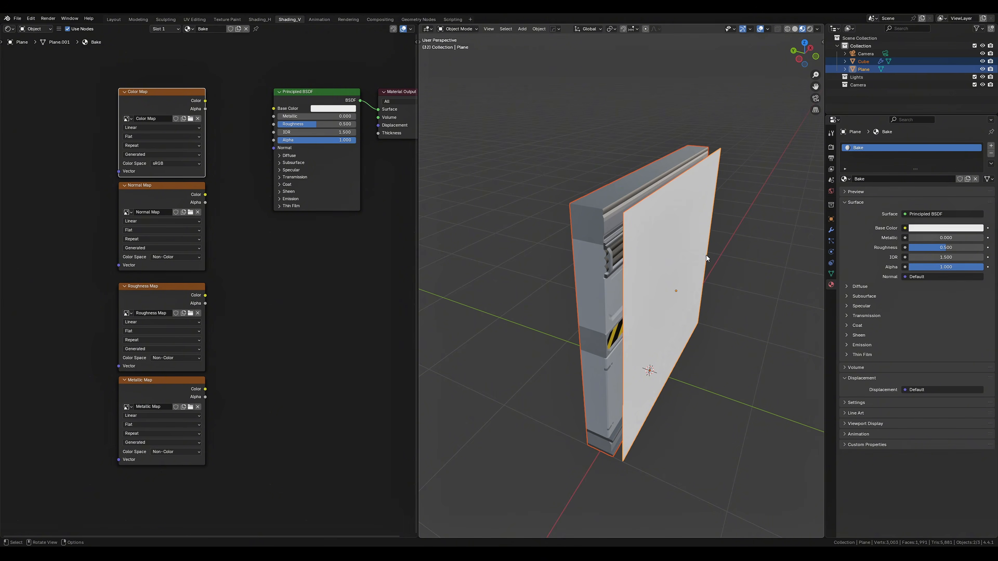
scroll(706, 255, up, 5)
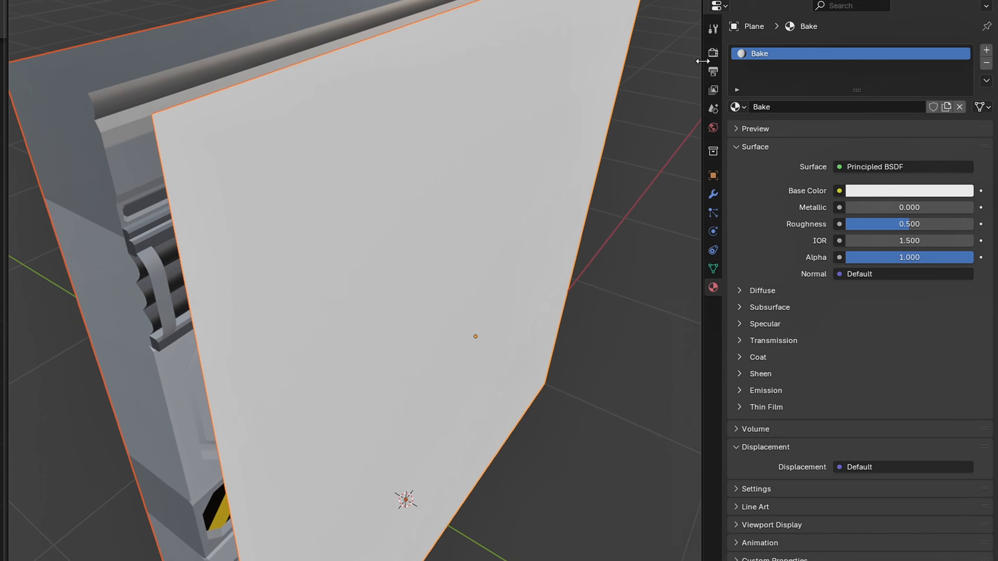
Check in the render settings that the engine is Cycles and the device is GPU Compute
click(831, 147)
click(925, 146)
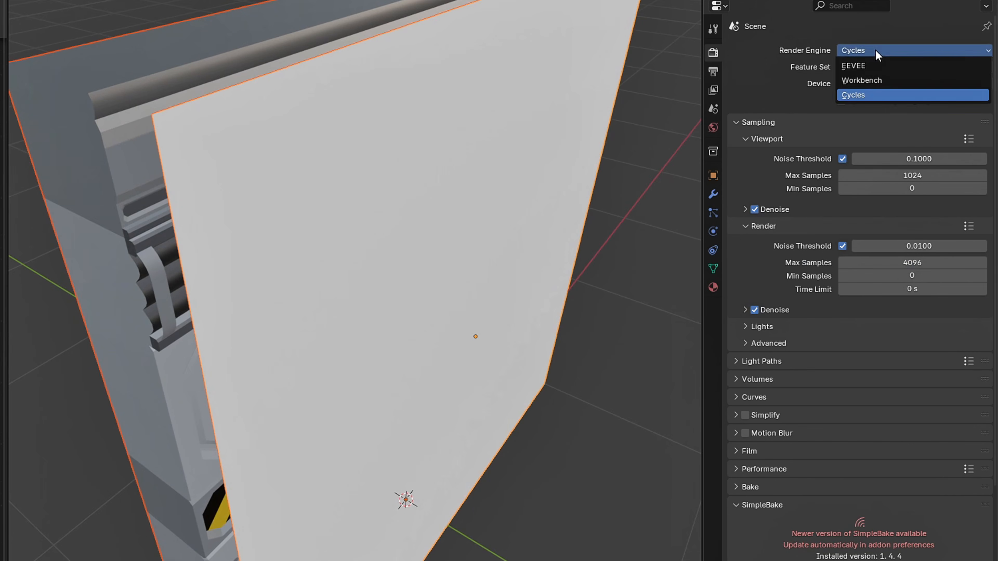
click(876, 55)
click(877, 82)
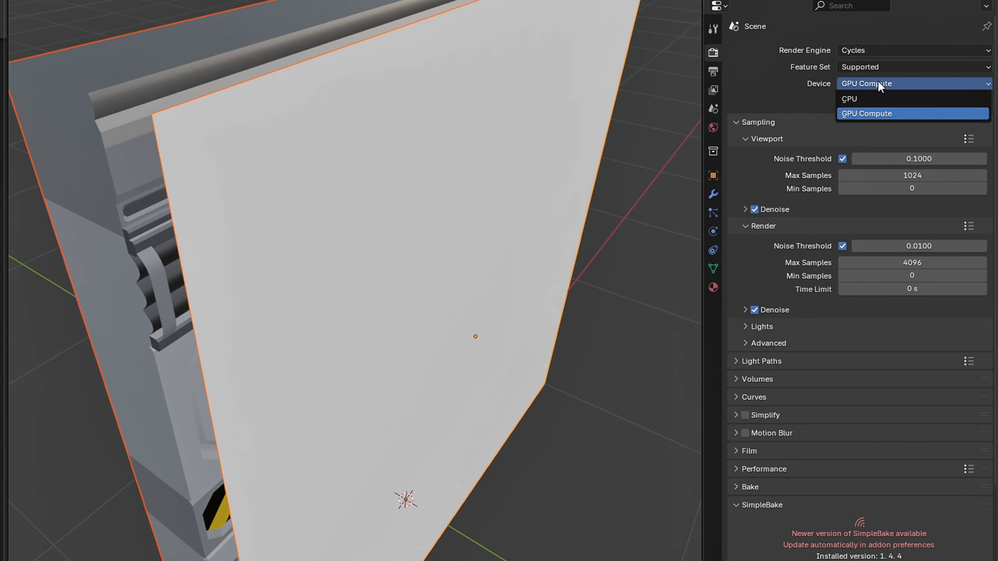
click(878, 84)
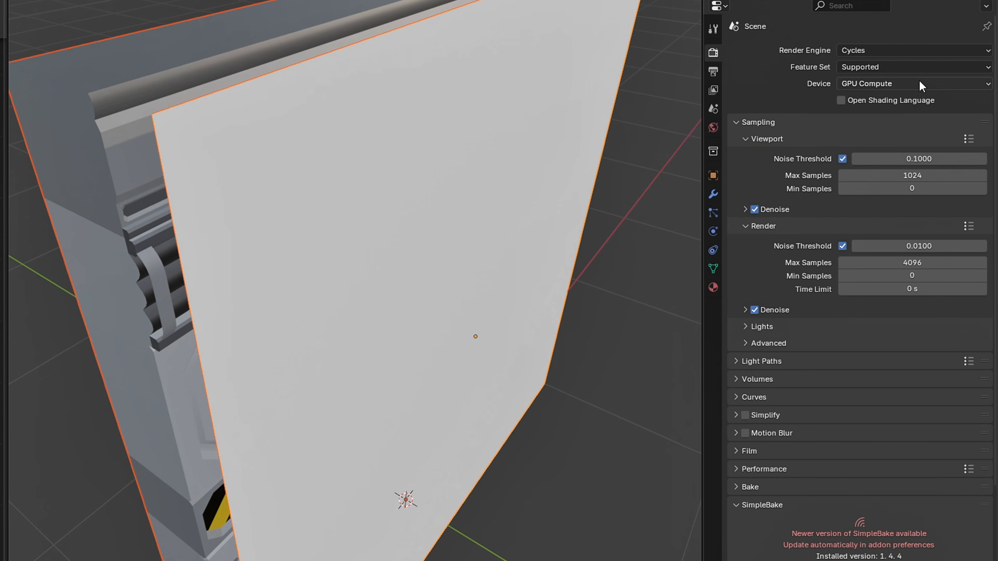
Try 10 and 1024 as the render max samples, restore 4096, and collapse the sampling settings
click(897, 263)
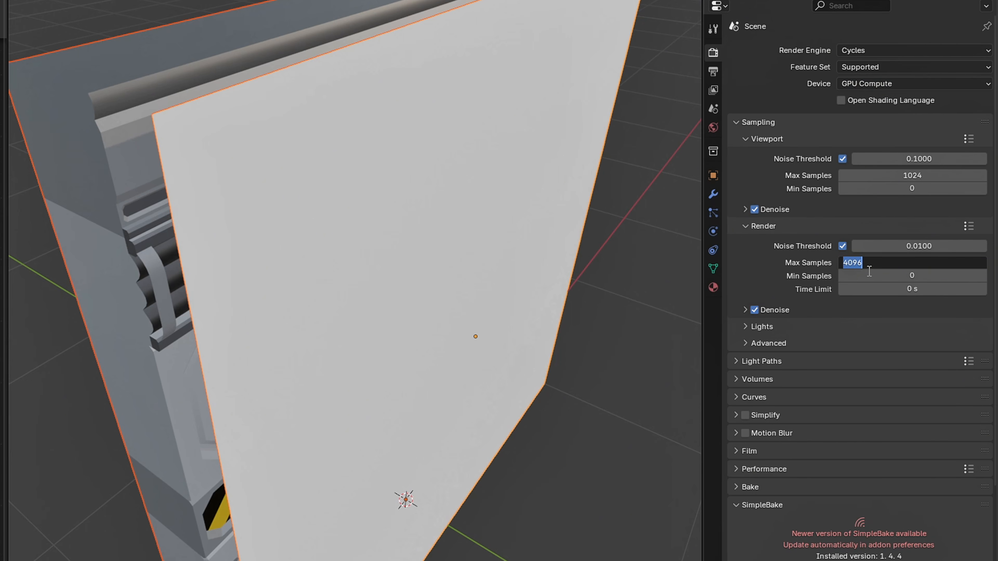
key(Return)
key(Return)
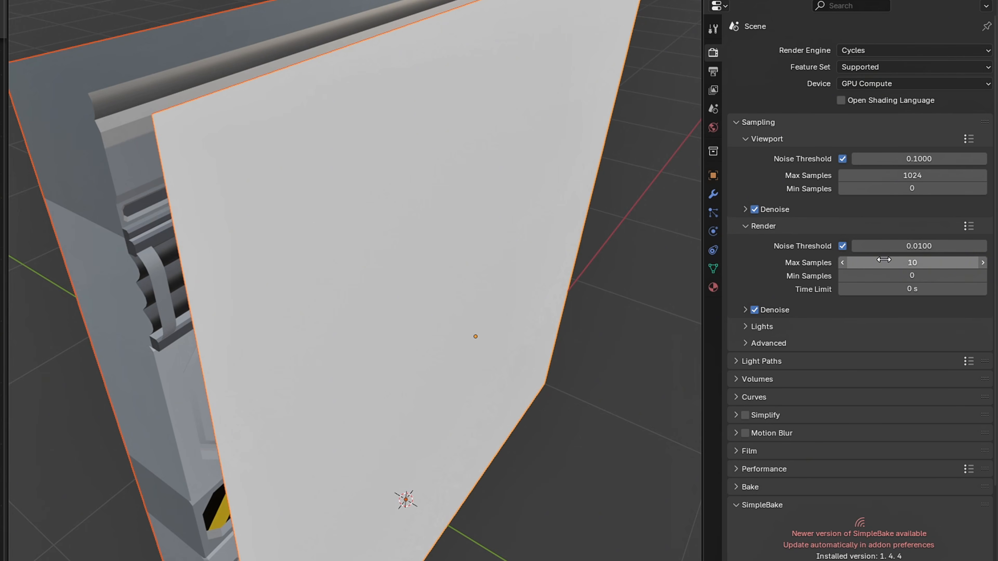
click(885, 261)
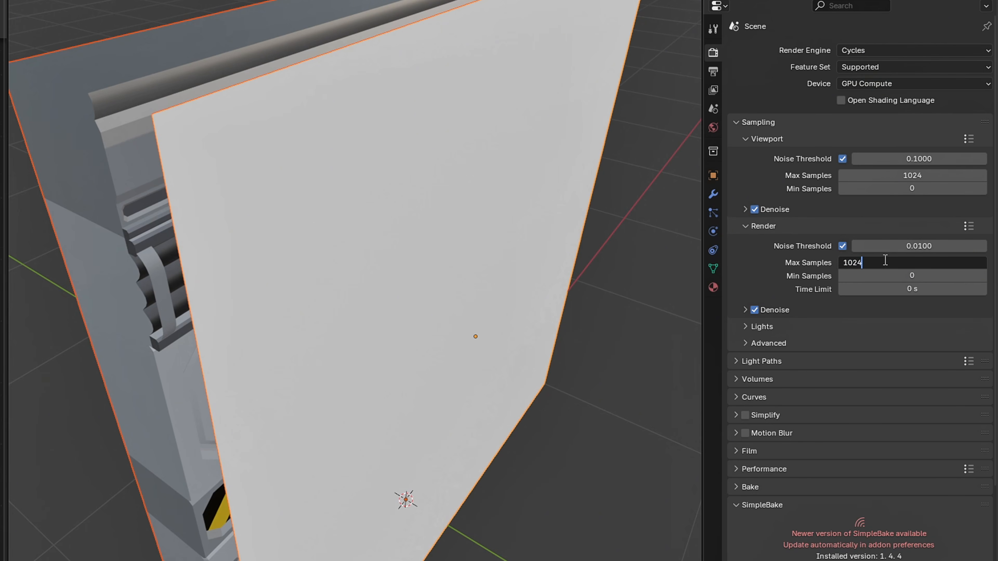
key(Return)
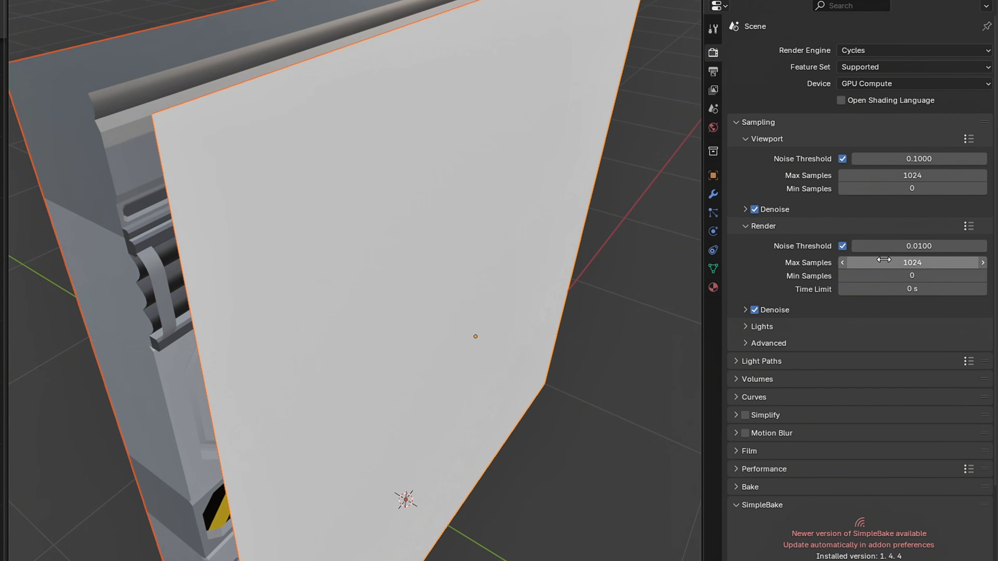
click(883, 260)
text(4096)
key(Return)
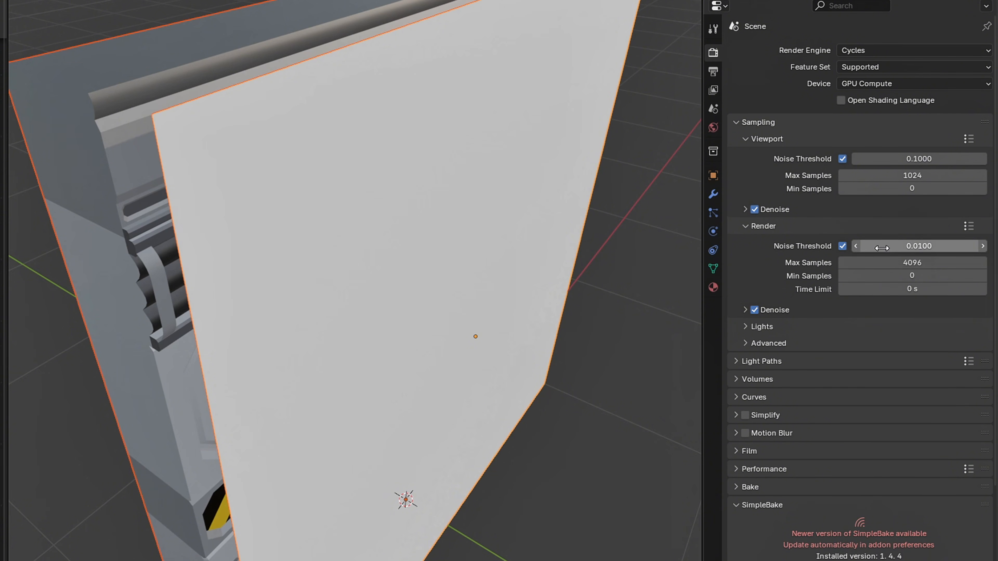
click(738, 123)
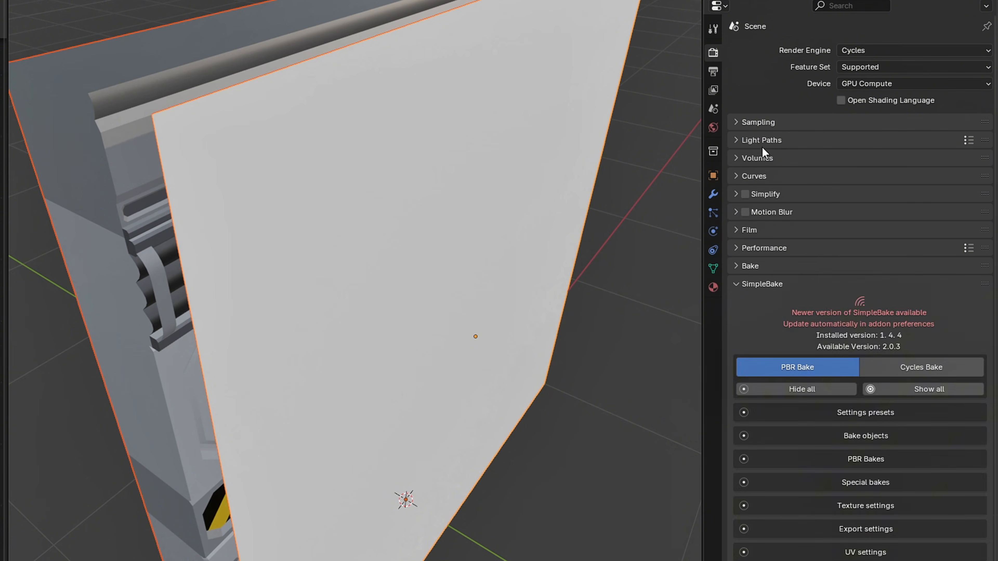
Set the bake type to Diffuse with only the Color contribution enabled
click(752, 288)
click(737, 265)
click(880, 318)
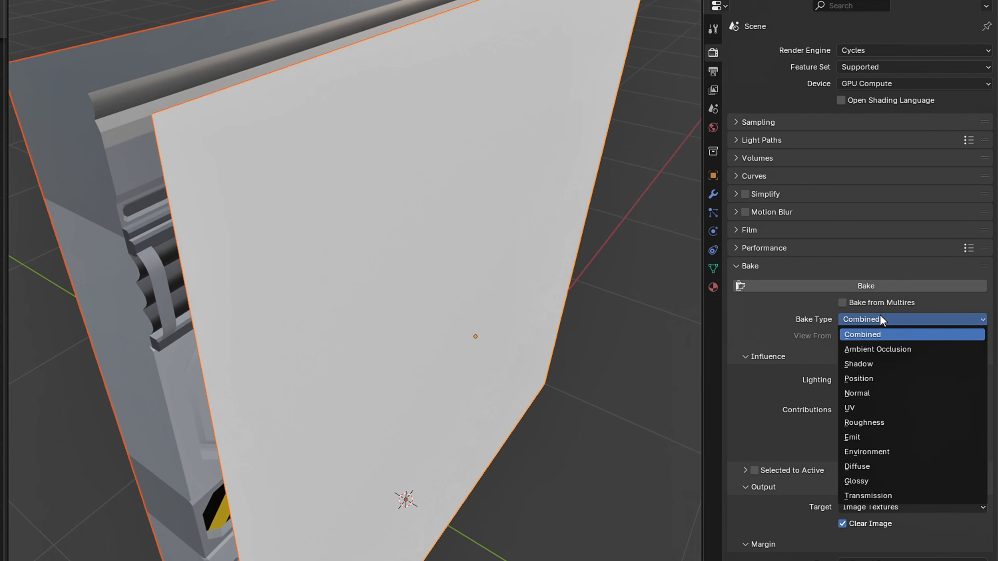
click(866, 466)
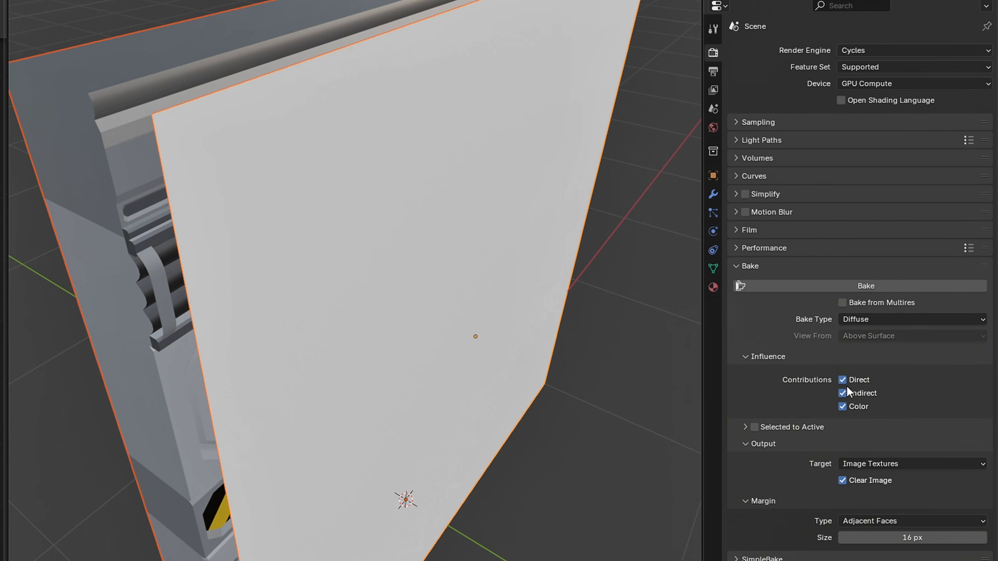
click(842, 393)
Enable baking from selected to active with a 0.5 m extrusion and bake the color map onto the plane
click(754, 427)
click(745, 427)
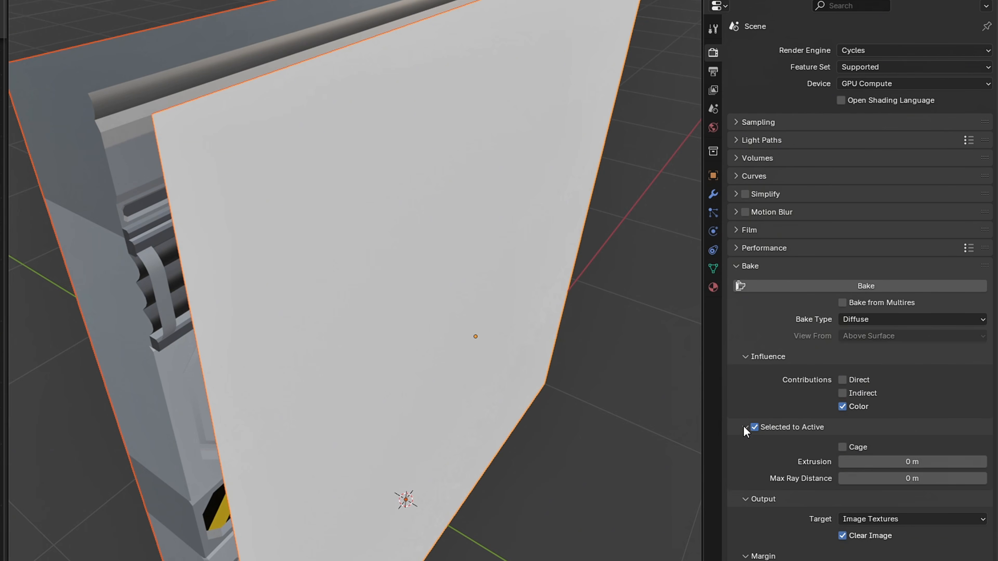
click(870, 461)
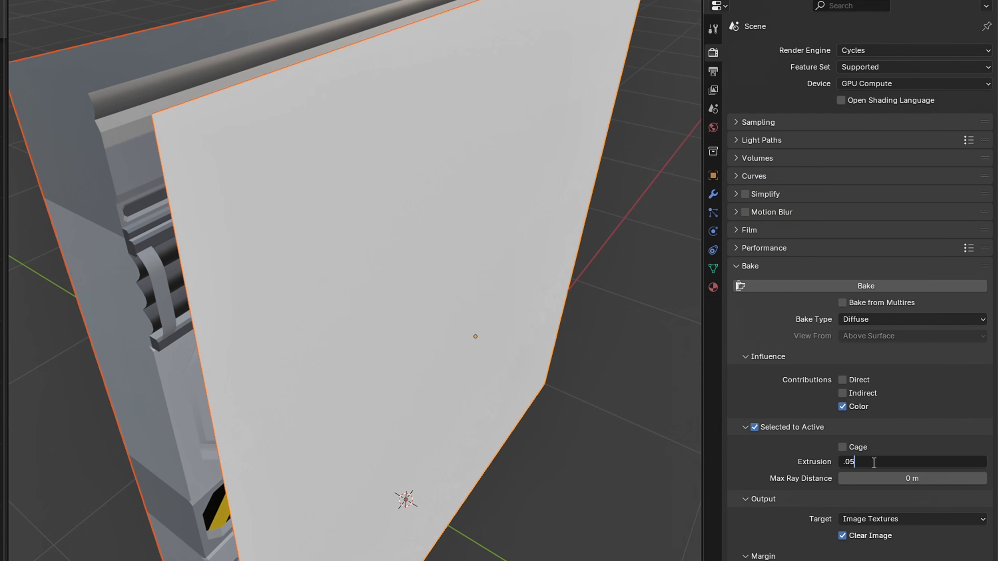
text(0.5)
key(Return)
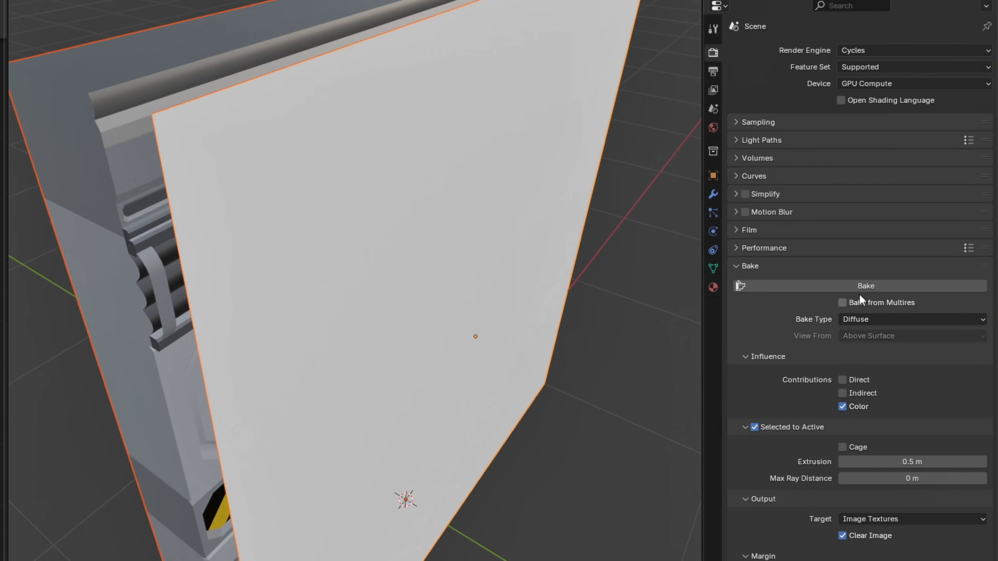
click(860, 286)
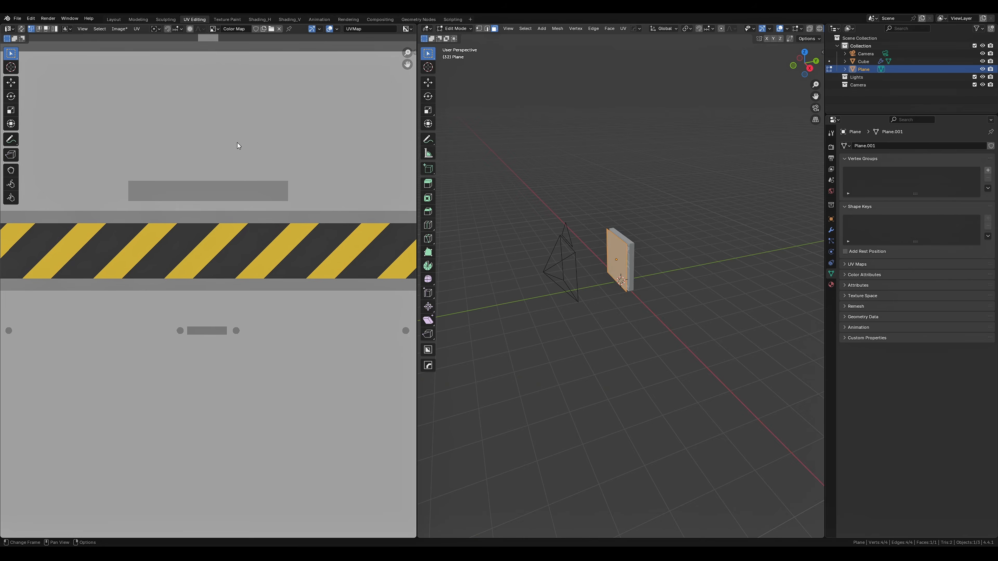
scroll(232, 173, down, 6)
scroll(230, 176, up, 1)
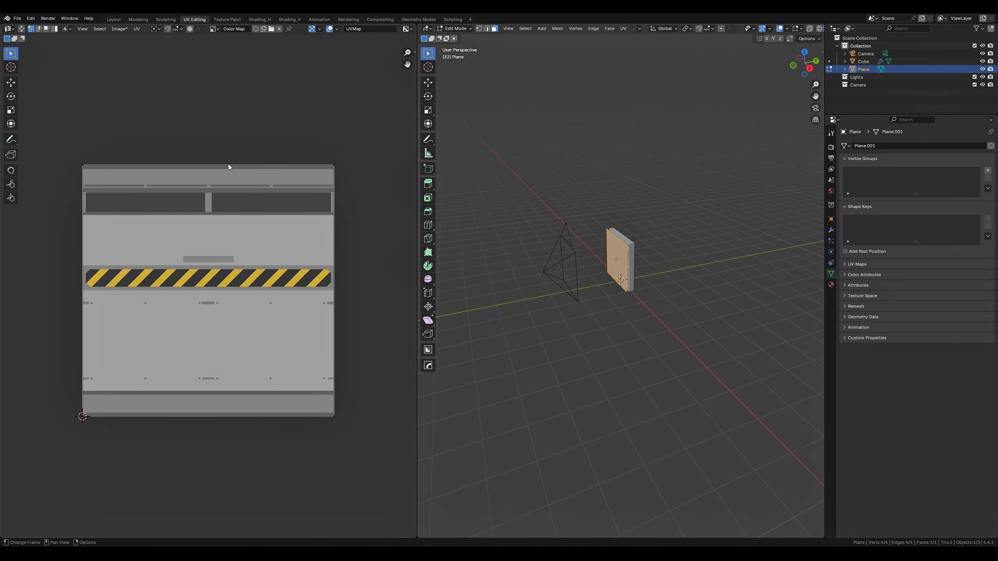
Display the baked Color Map in the image editor and save the image
click(214, 29)
click(119, 30)
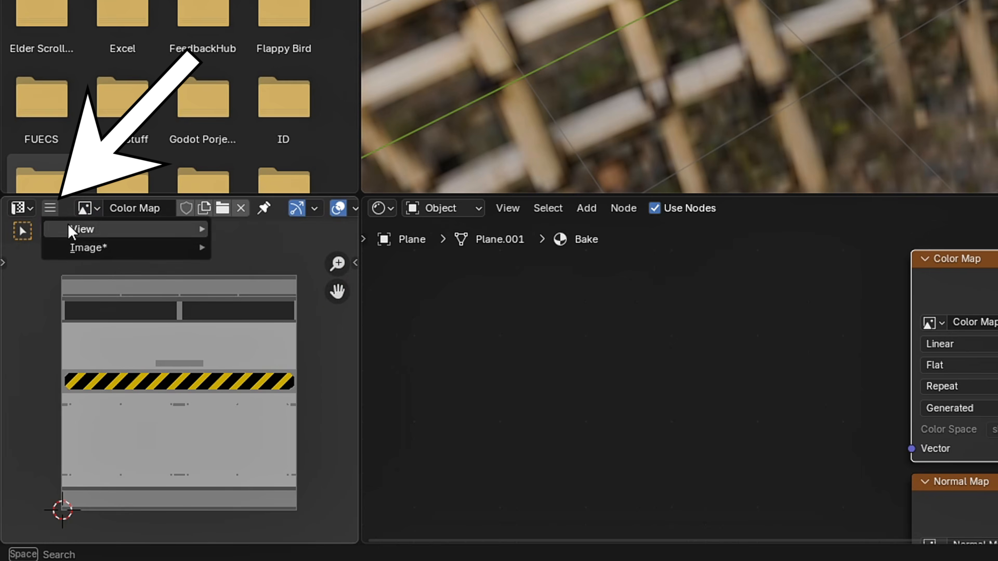
mouse_move(89, 248)
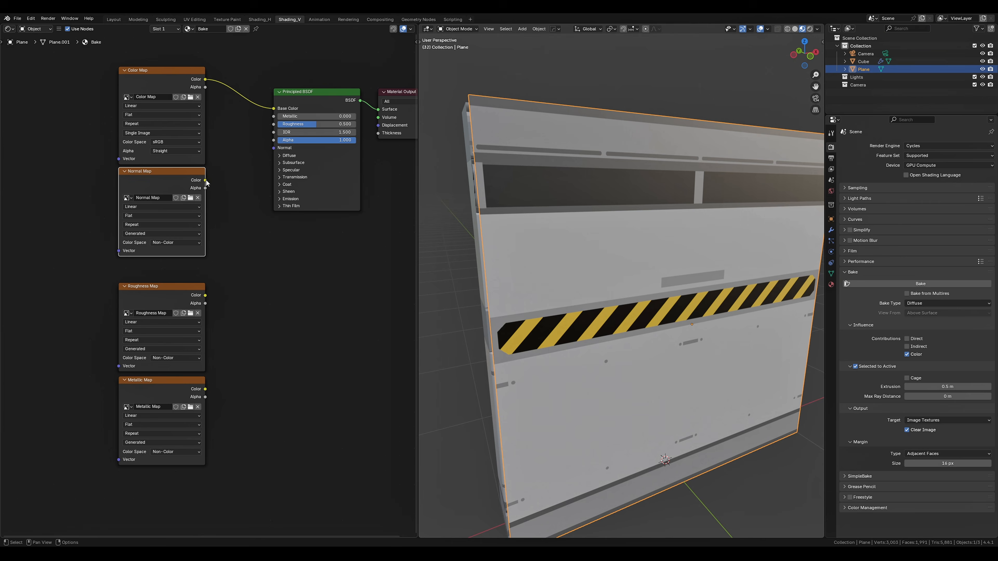
Bake the Normal type into the Normal Map image and save the result
click(959, 303)
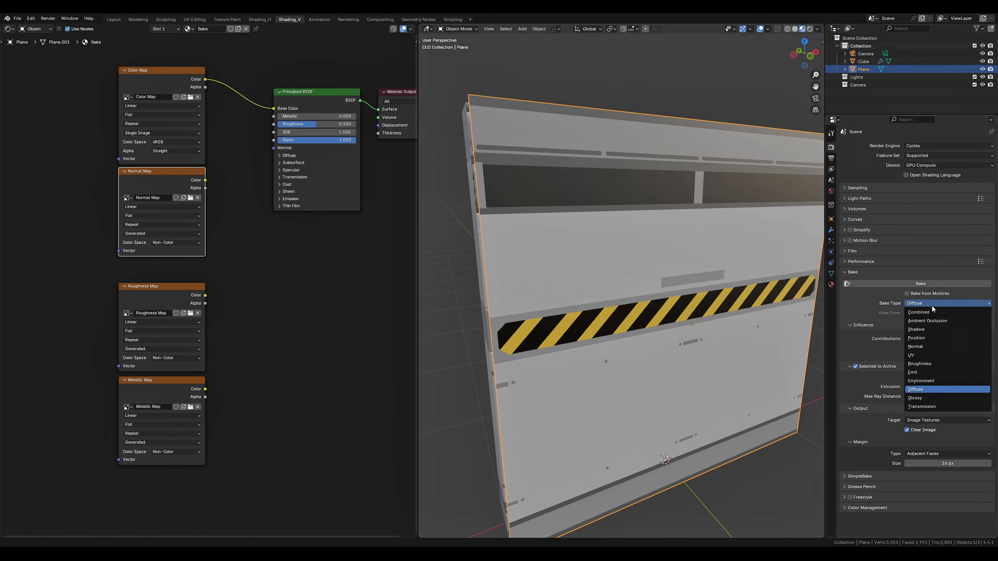
click(942, 344)
click(926, 285)
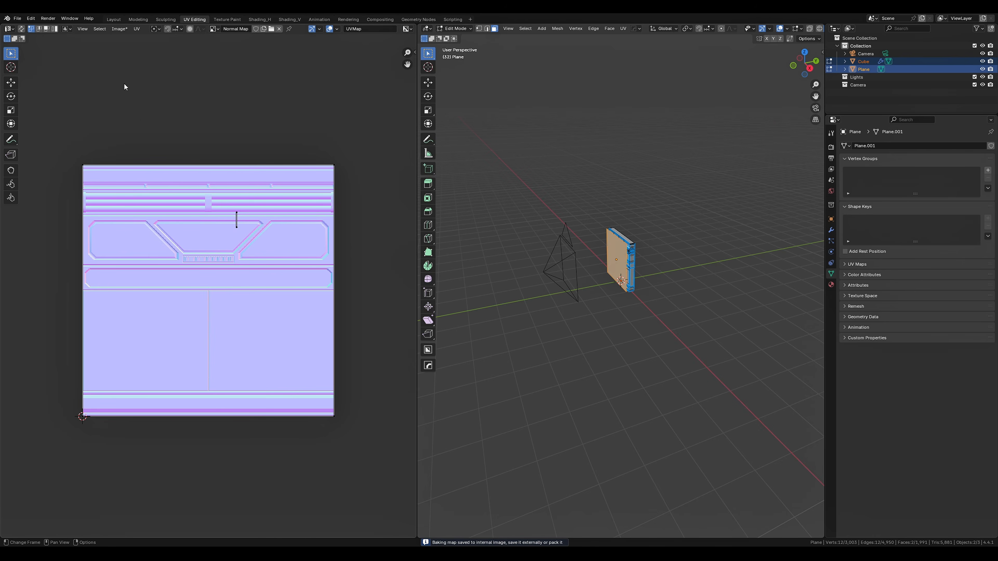
click(119, 29)
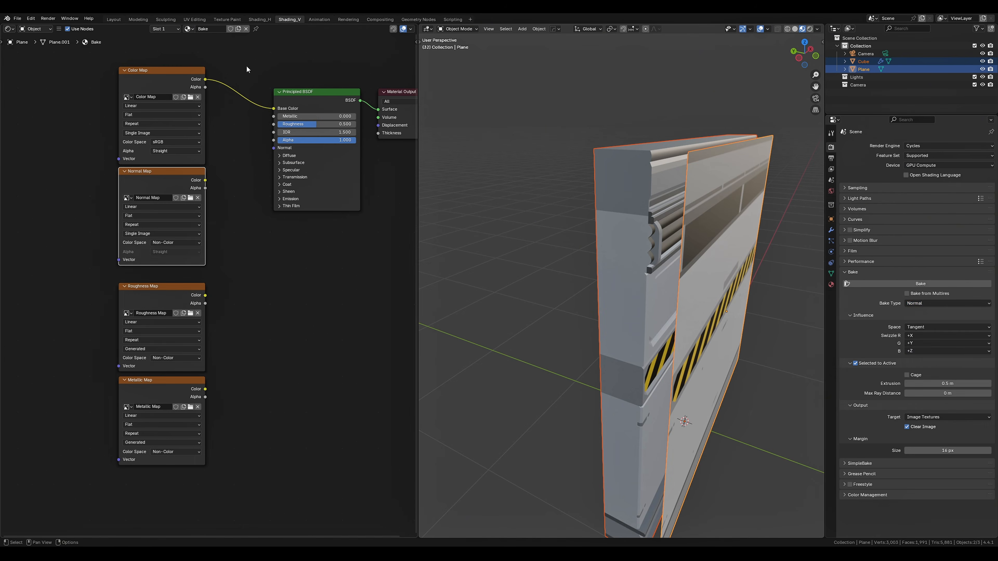
Make the Roughness Map node the bake target, bake the Roughness type into it and save the image
click(157, 271)
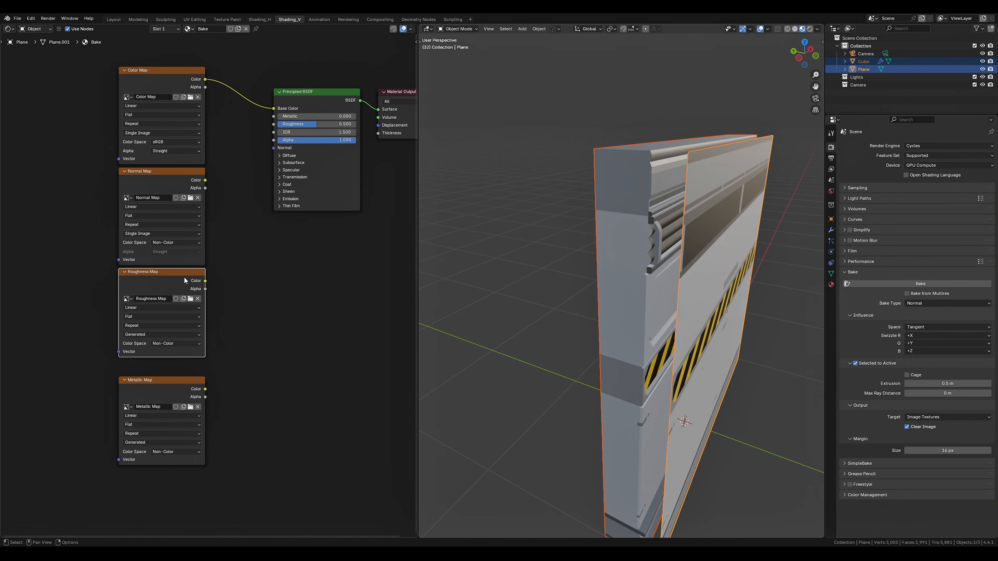
click(948, 303)
click(925, 360)
click(919, 284)
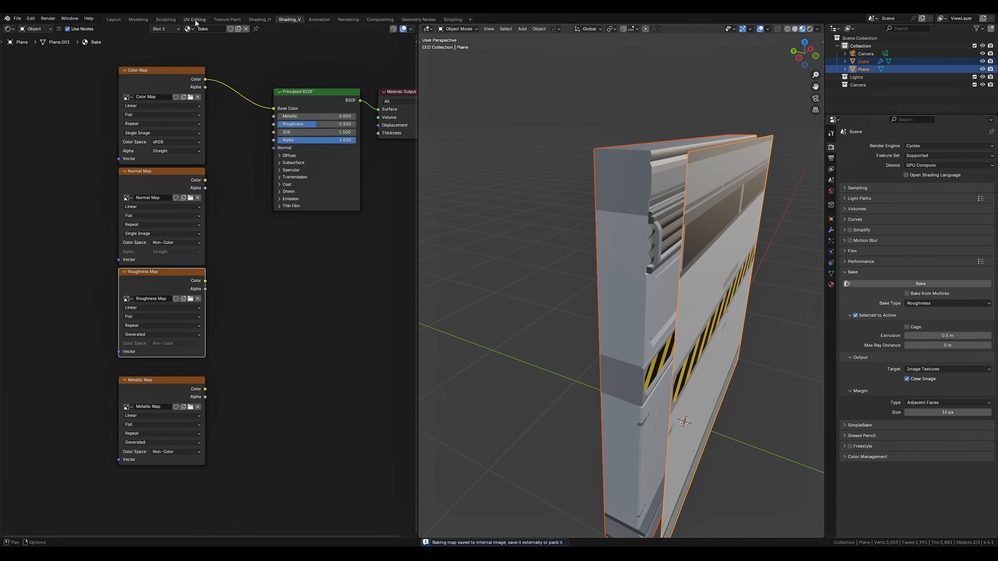
click(119, 29)
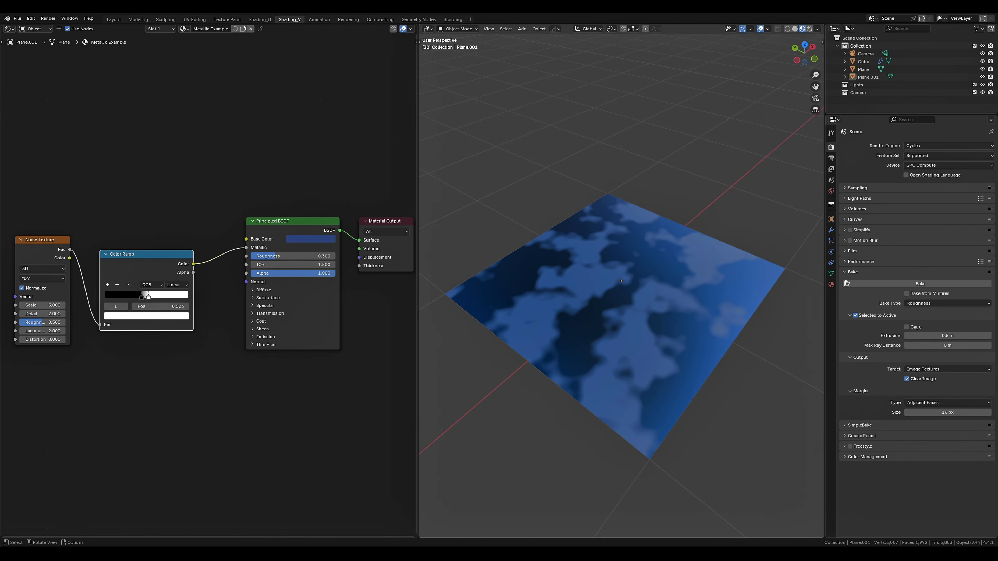
Connect the Metallic Example material's Color Ramp color directly to the Material Output surface
scroll(289, 359, down, 1)
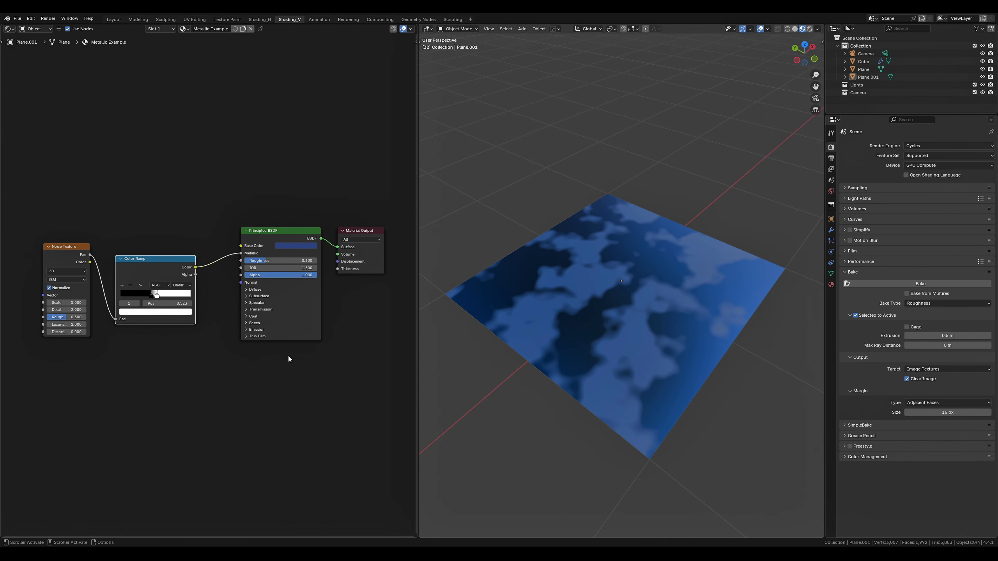
click(239, 390)
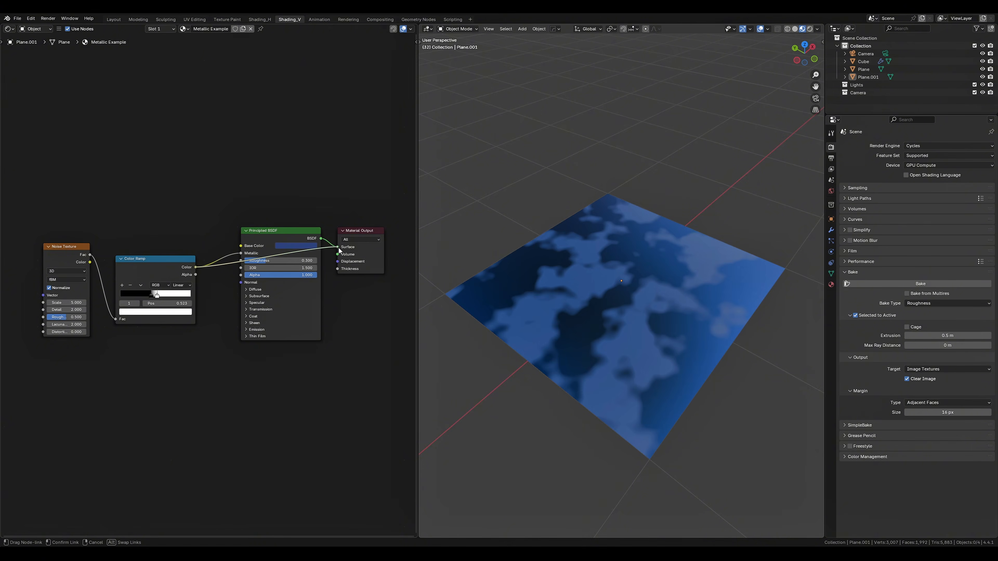
drag(339, 250, 339, 249)
middle_drag(605, 376, 763, 373)
Try an RGB node set to white as the Material Output surface of the Metallic Example material
key(shift+a)
text(rgb)
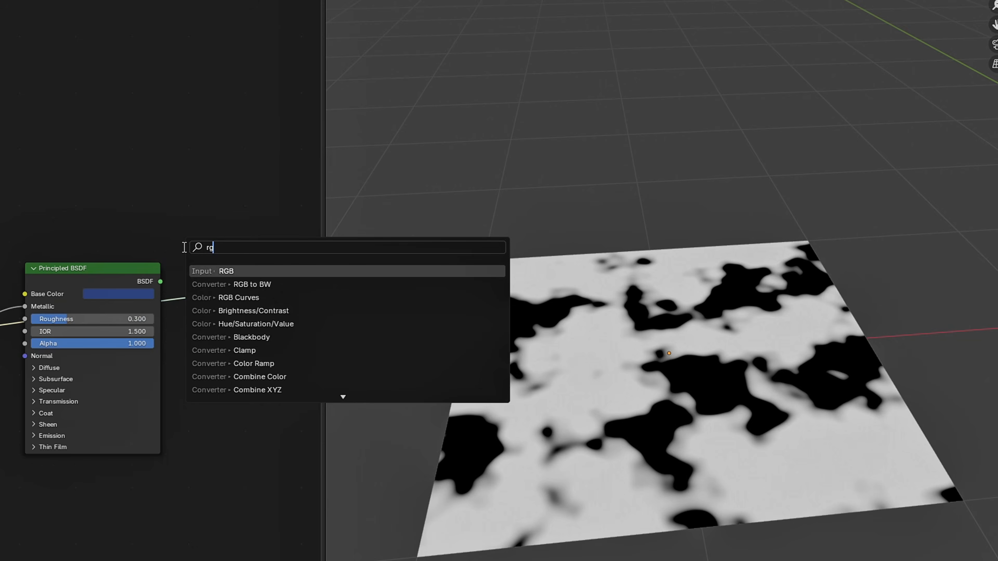
key(Return)
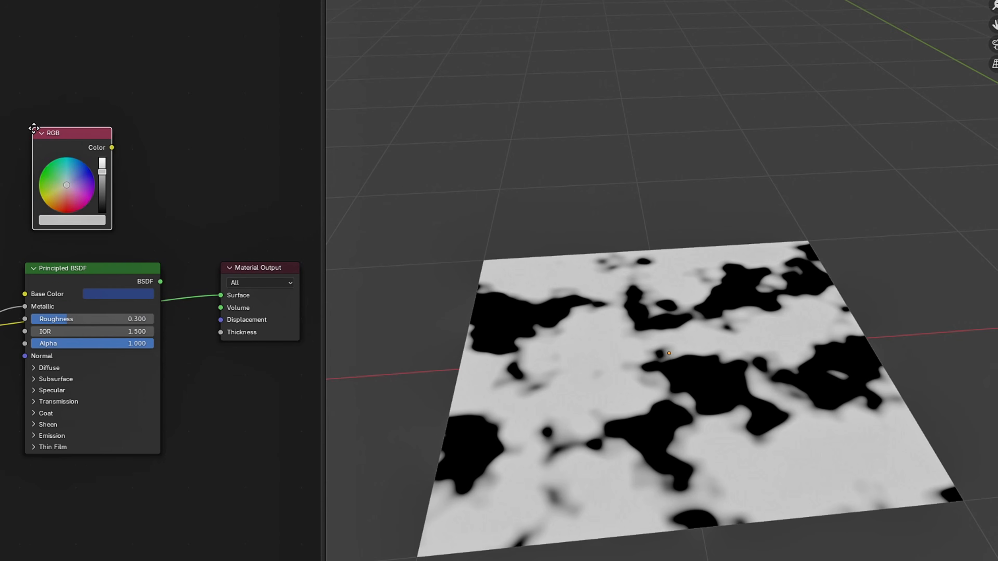
click(44, 145)
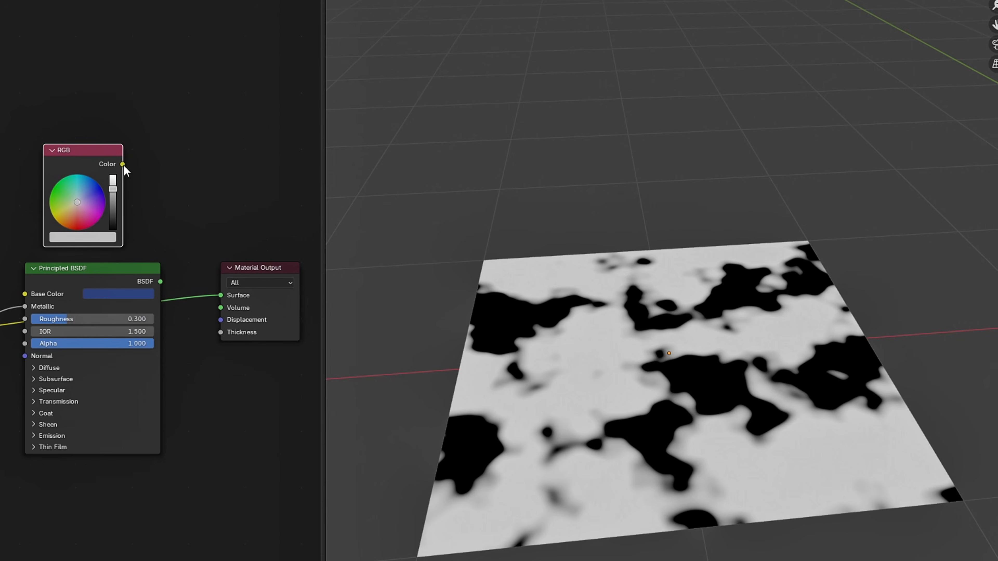
drag(215, 291, 220, 294)
mouse_move(113, 194)
mouse_down()
mouse_move(113, 222)
mouse_move(113, 176)
mouse_up()
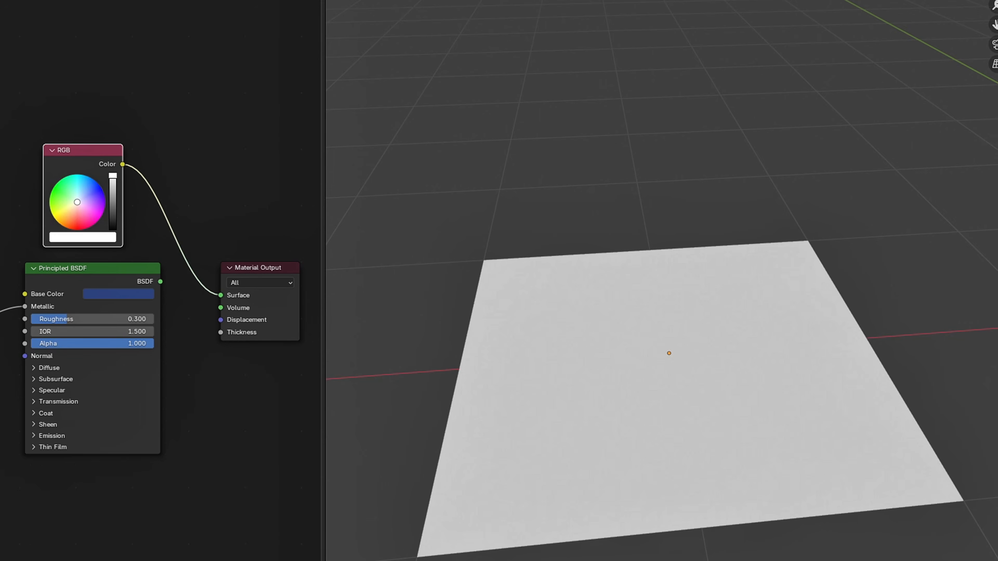
drag(141, 309, 138, 307)
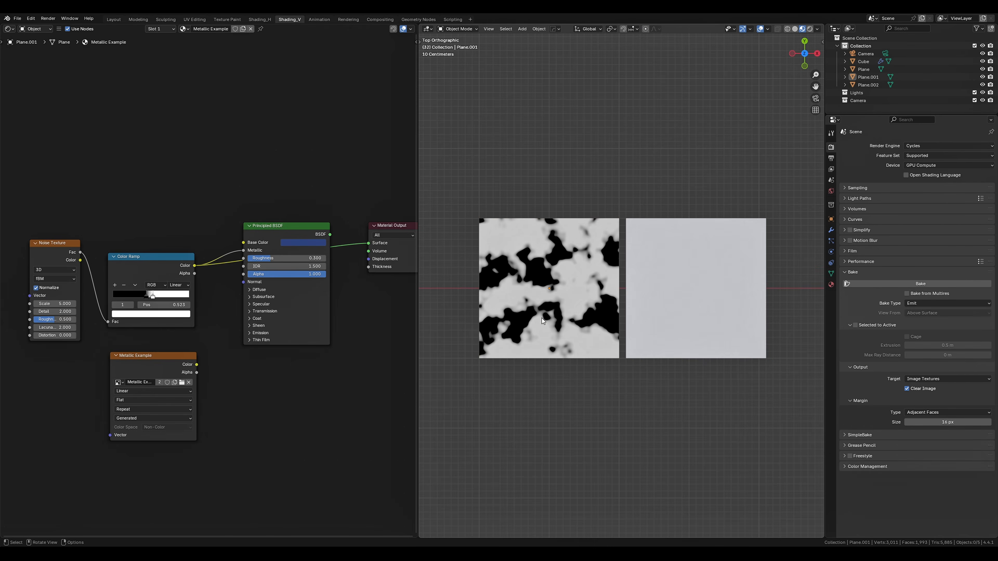
Select the black-and-white patterned plane with its Metallic Example image node as target, and choose Emit as the bake type
click(541, 318)
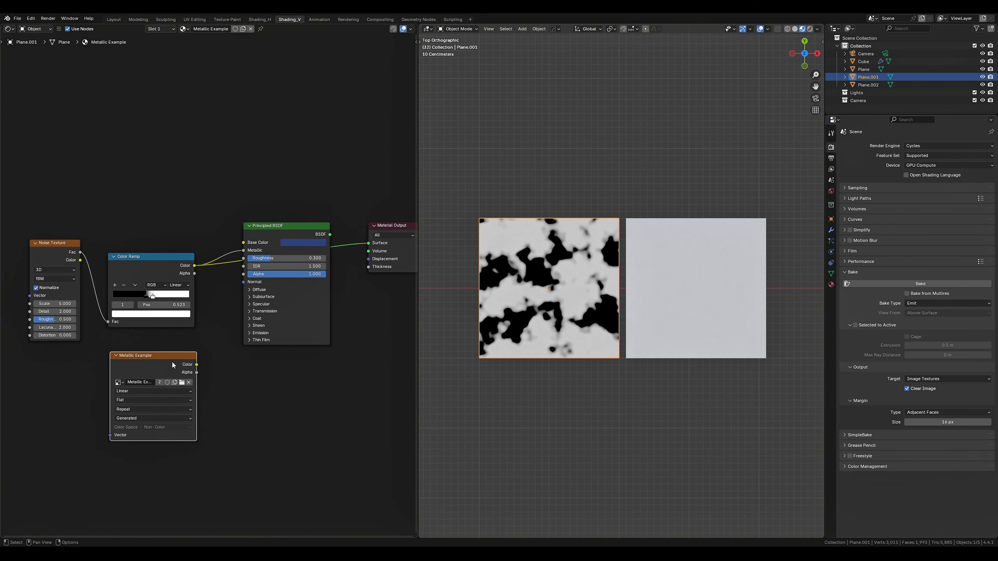
click(917, 304)
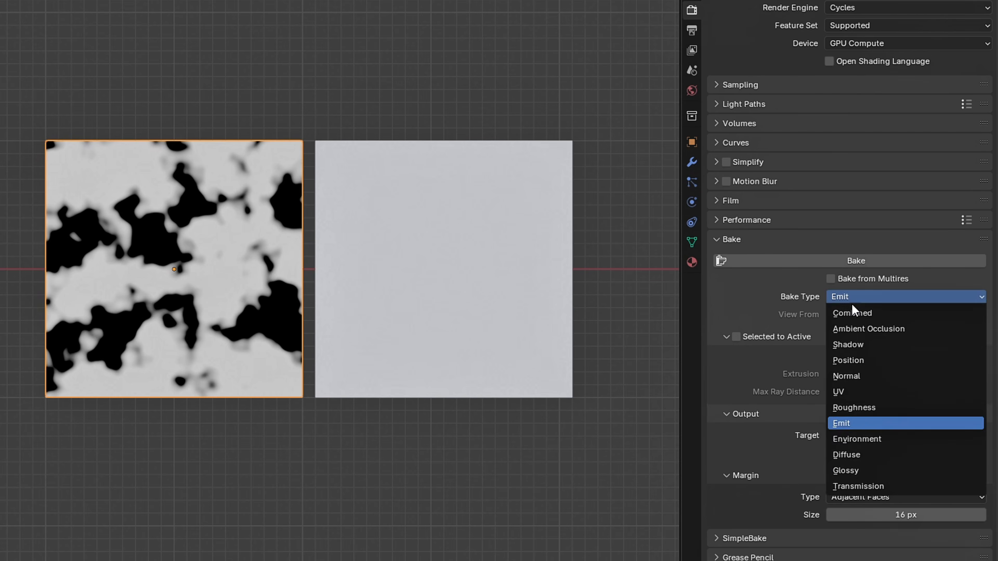
click(900, 425)
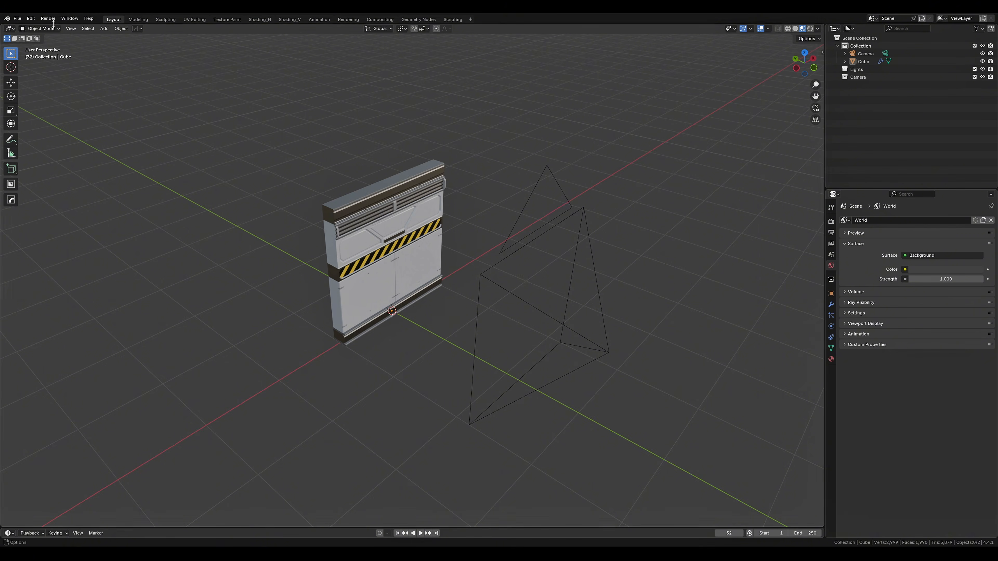
Split the Layout viewport into two side-by-side views and show the wall through the camera in one of them
drag(2, 24, 402, 31)
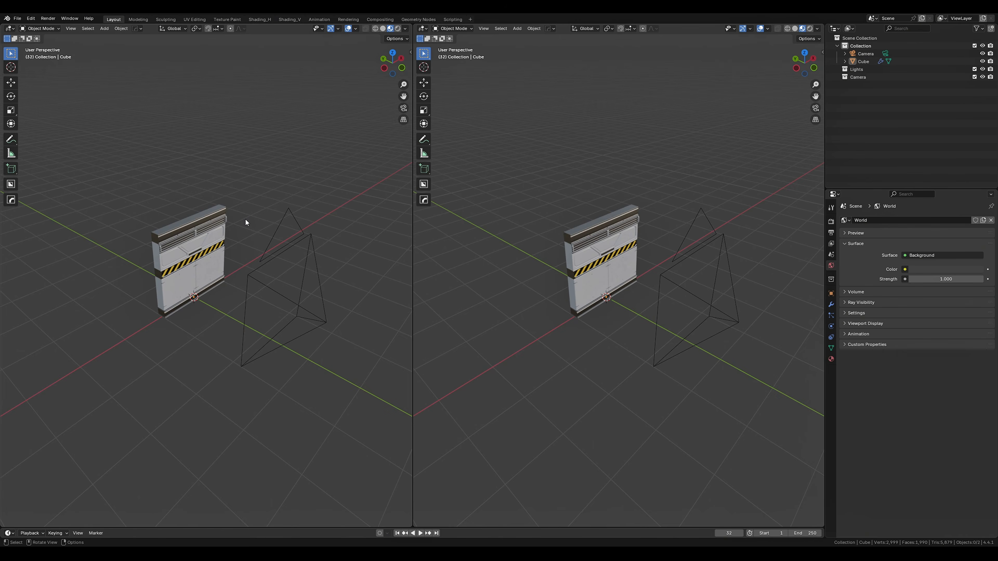
key(KP_0)
scroll(245, 219, up, 6)
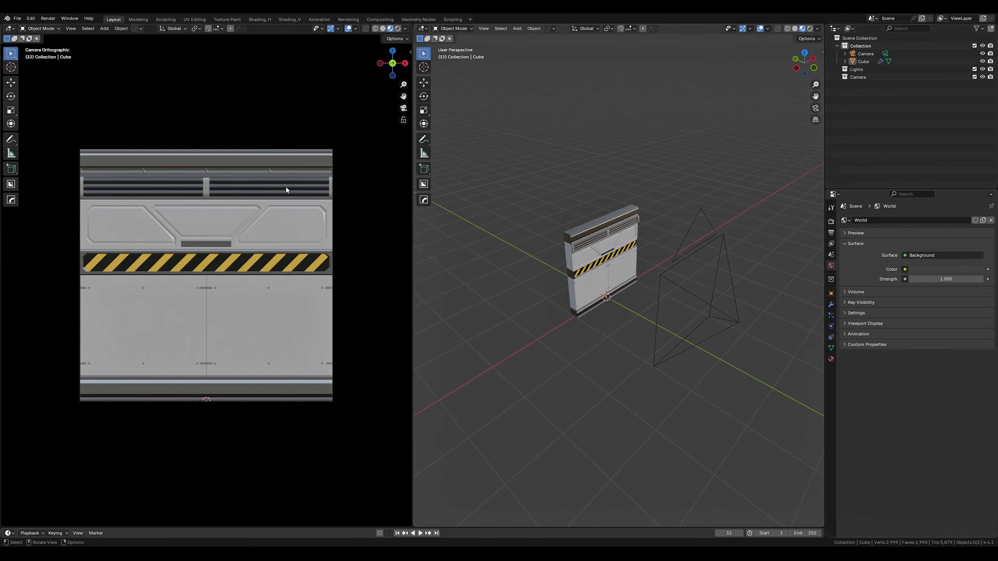
Hide the gizmos, overlays and toolbar in the camera view and make a viewport render image of it
click(330, 29)
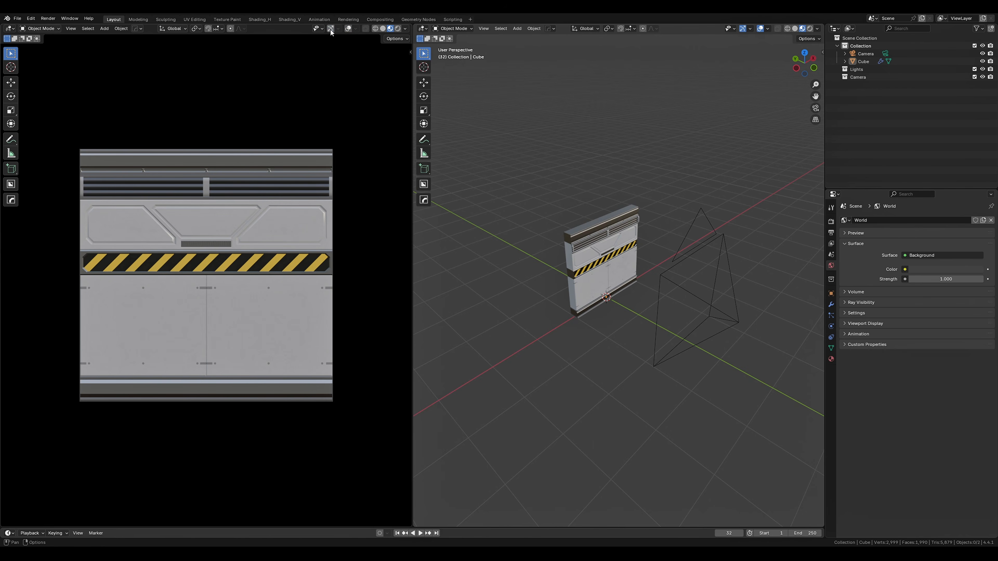
key(t)
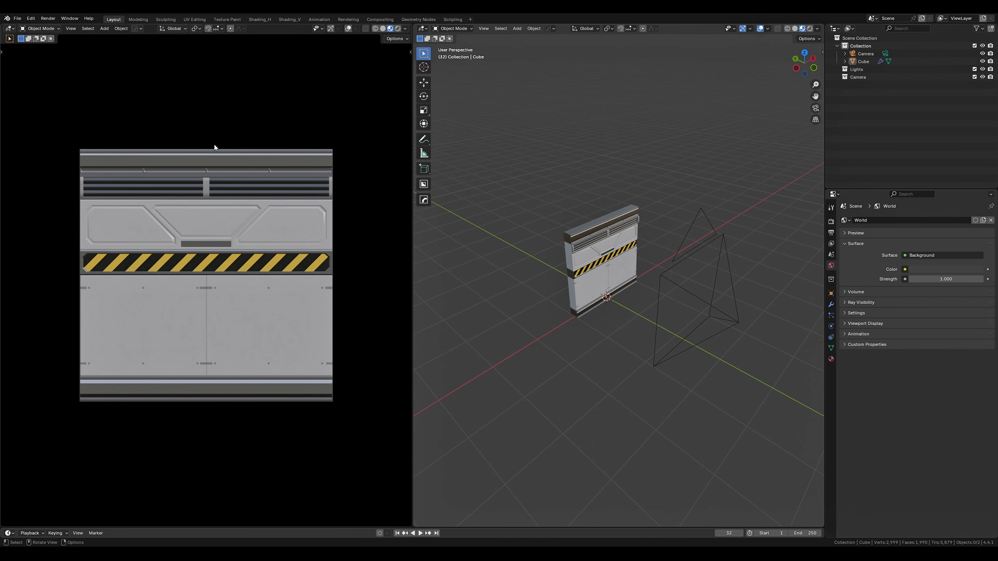
click(70, 28)
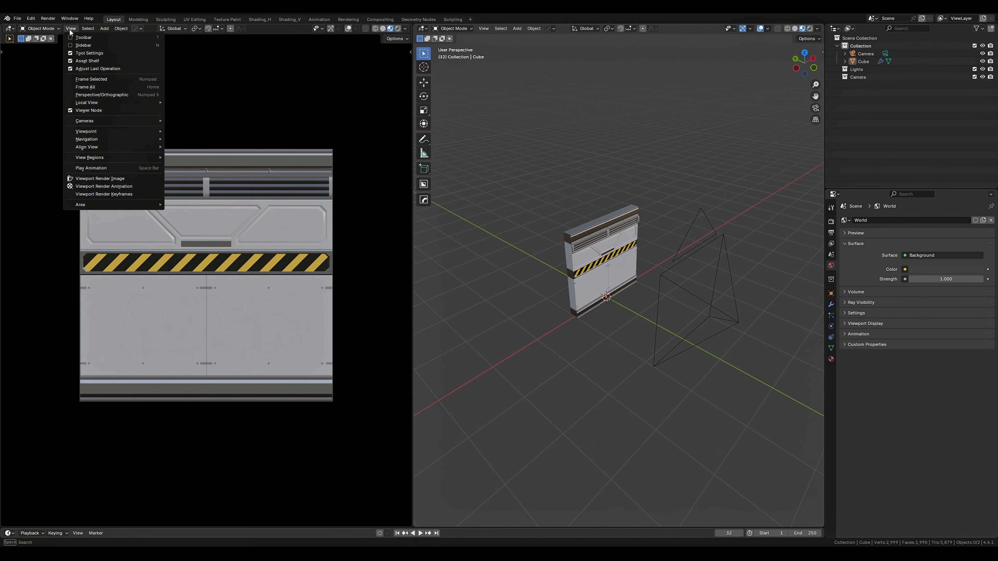
click(92, 180)
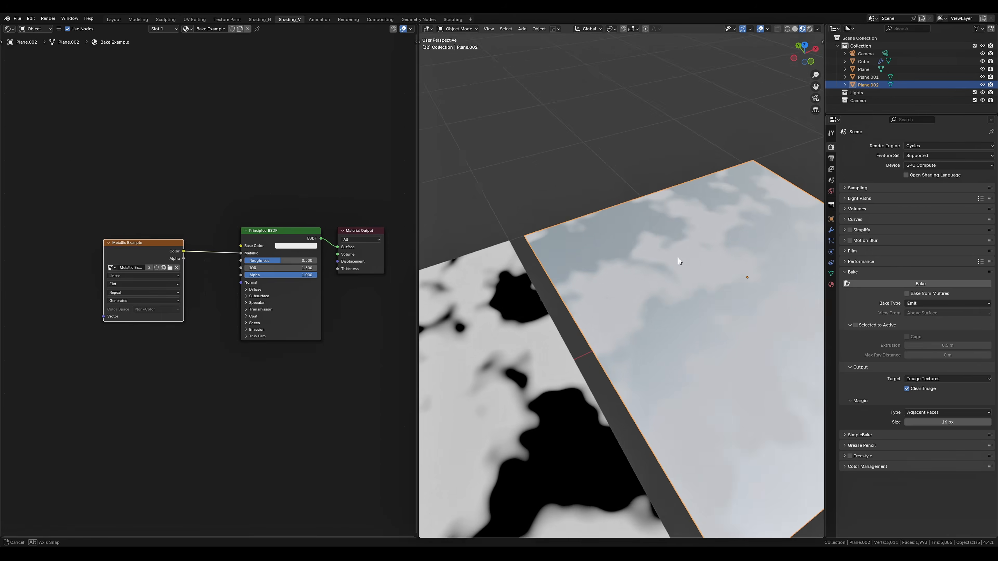
Open the base color of the Bake Example material on the second example plane
middle_drag(678, 258, 667, 266)
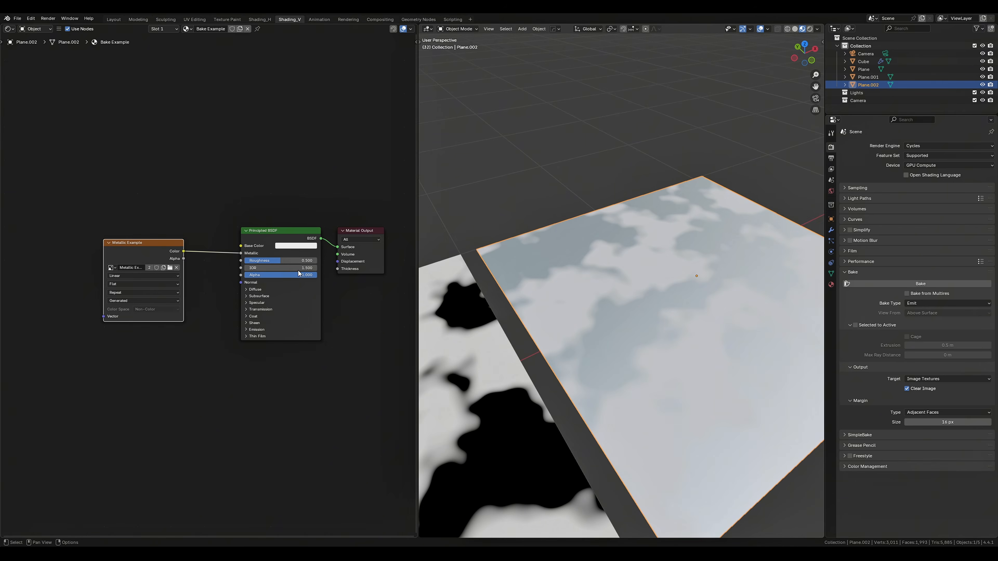
click(289, 247)
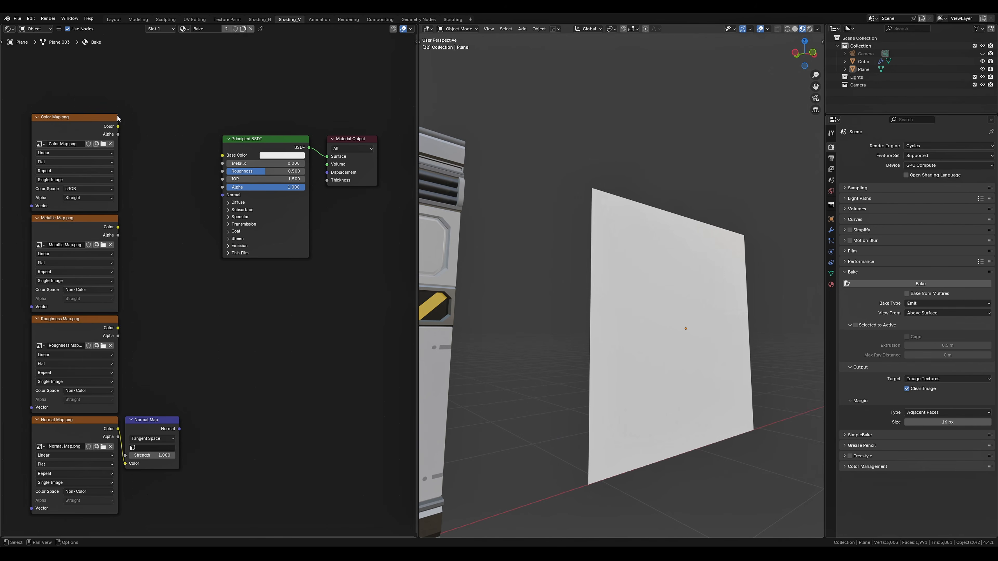
Connect the Color Map texture to Base Color and the Normal Map node to Normal on the plane's Principled BSDF
drag(216, 158, 222, 155)
middle_drag(558, 187, 452, 195)
mouse_move(209, 166)
mouse_down()
mouse_move(222, 164)
mouse_move(222, 195)
mouse_up()
mouse_move(627, 306)
middle_down()
mouse_move(560, 295)
mouse_move(550, 306)
mouse_move(584, 298)
middle_up()
scroll(617, 291, up, 2)
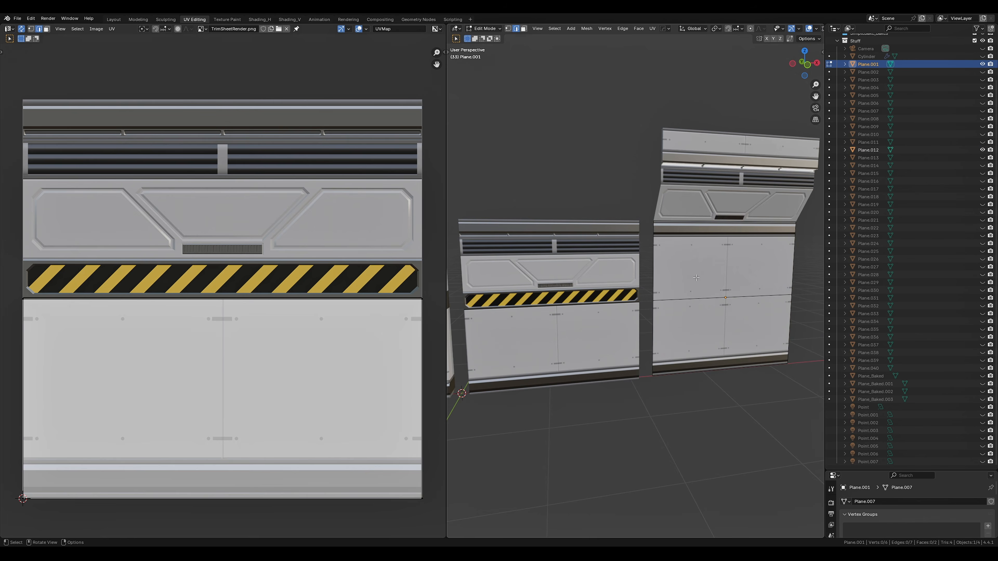
Select the taller wall's upper flat panel face and move its UVs over the trim sheet's large panel area
click(695, 277)
key(g)
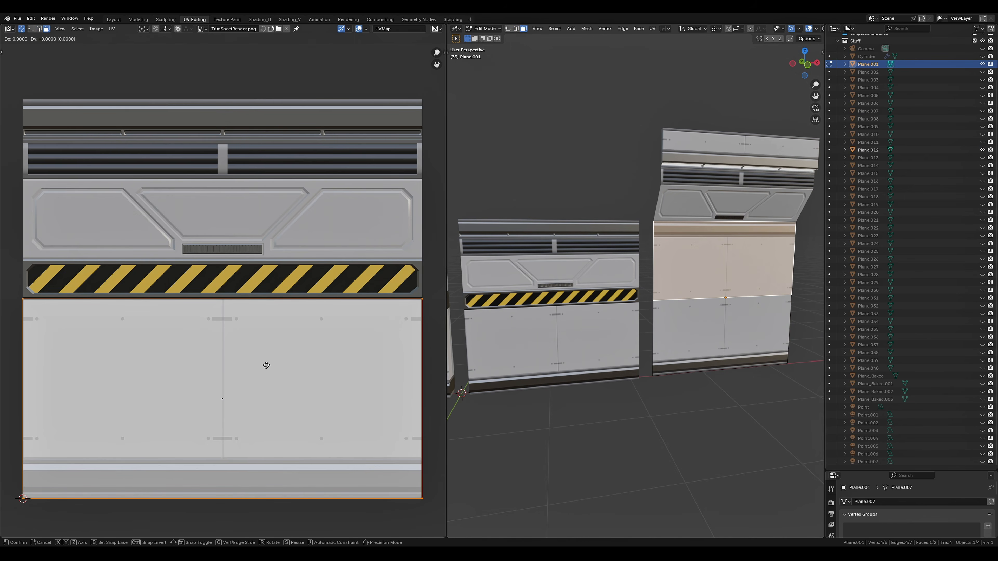
scroll(728, 189, up, 1)
Select the vent band above the taller wall's angled panel and move its UVs vertically onto the trim sheet's hazard-stripe strip
shift+middle_drag(728, 189, 667, 264)
key(Tab)
click(680, 248)
key(Tab)
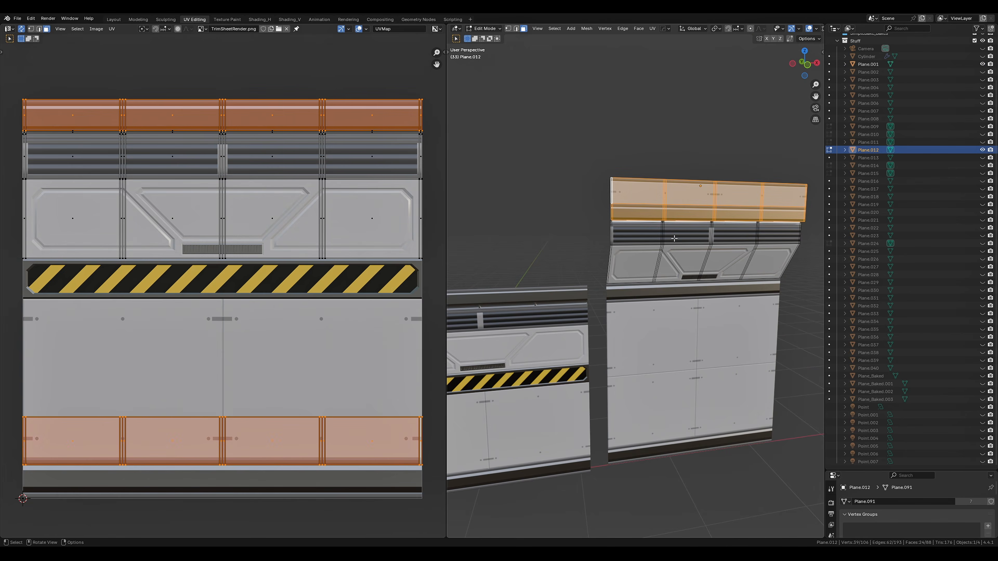
click(687, 234)
scroll(687, 235, up, 2)
alt+click(662, 231)
key(g)
key(y)
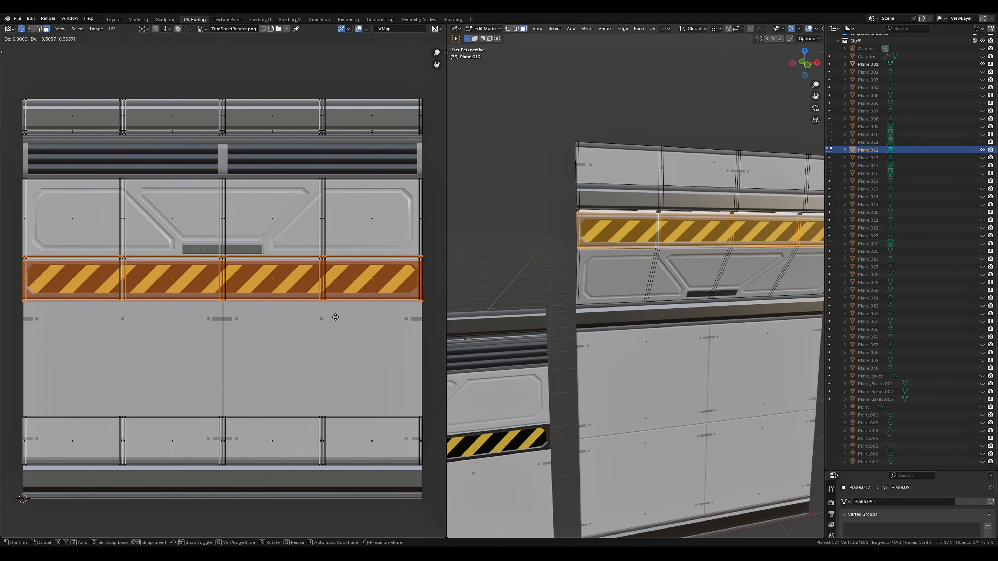
click(334, 316)
Scale the band's UVs vertically to fit the height of the hazard-stripe strip
key(s)
key(y)
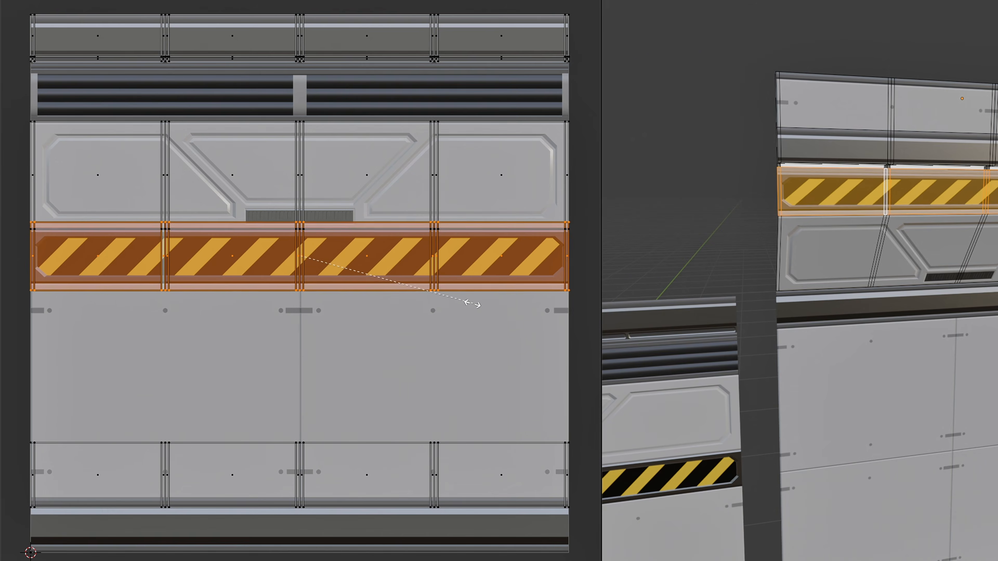
click(437, 305)
key(Tab)
middle_drag(884, 177, 923, 252)
key(Tab)
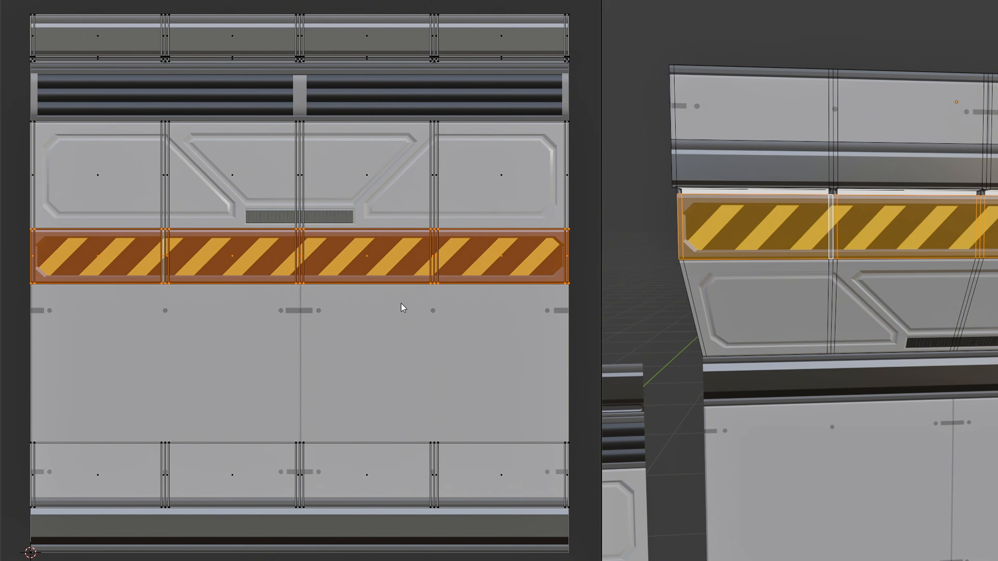
Move the band's UVs vertically back onto the trim sheet's vent strip and scale them vertically to fit it
key(g)
key(y)
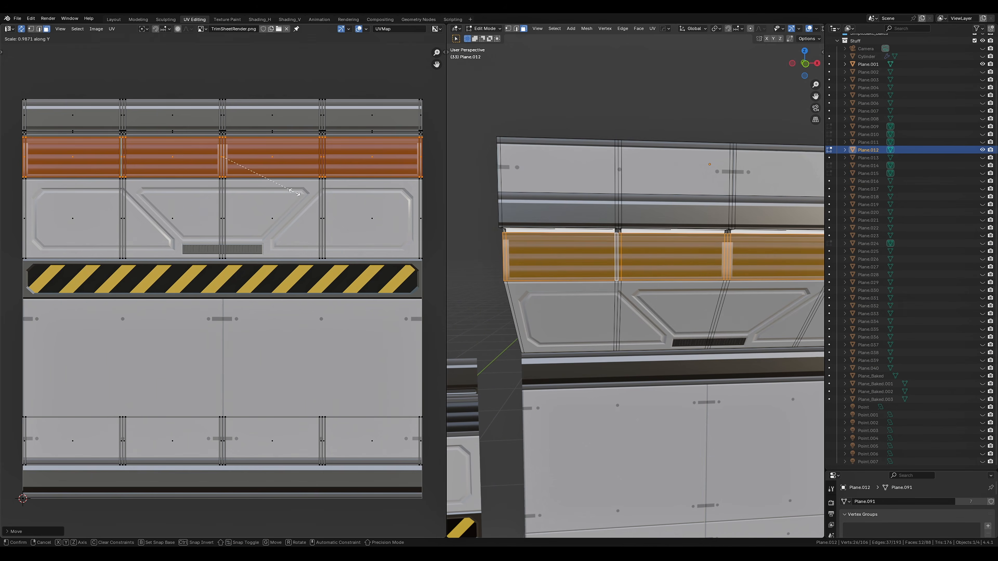
click(289, 193)
key(Tab)
Try moving the UVs of the taller wall's lower flat panel face vertically to another area of the trim sheet
middle_drag(664, 298, 637, 308)
click(638, 308)
key(Tab)
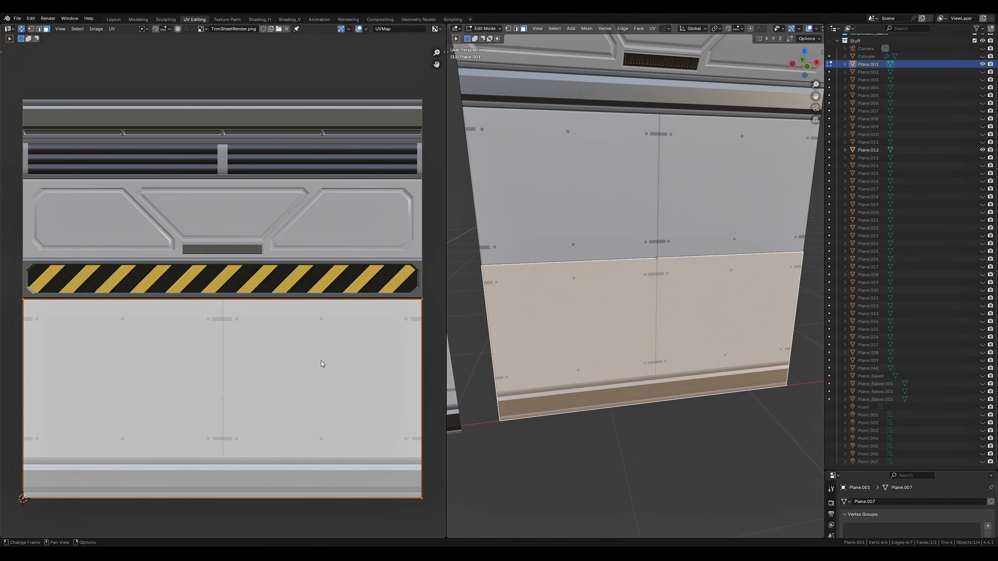
key(y)
click(345, 163)
key(Tab)
scroll(657, 377, down, 3)
middle_drag(657, 376, 621, 375)
key(ctrl+z)
key(ctrl+z)
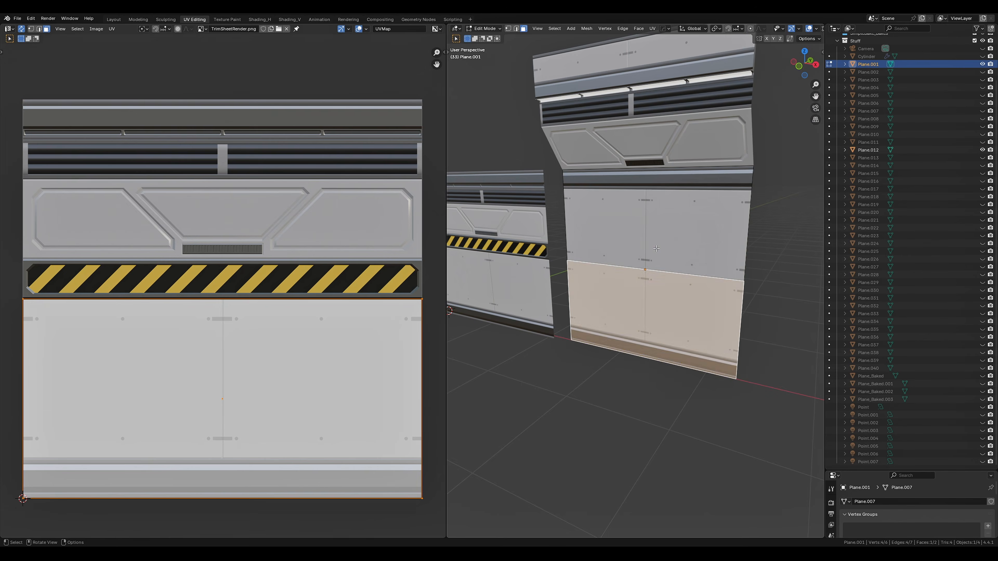
Select the taller wall's upper flat panel face and move its UVs vertically over the upper half of the trim sheet
click(644, 236)
key(g)
key(y)
click(295, 112)
key(Tab)
key(Tab)
Rotate the face's UVs by 180° and align them over the upper half of the trim sheet
text(r)
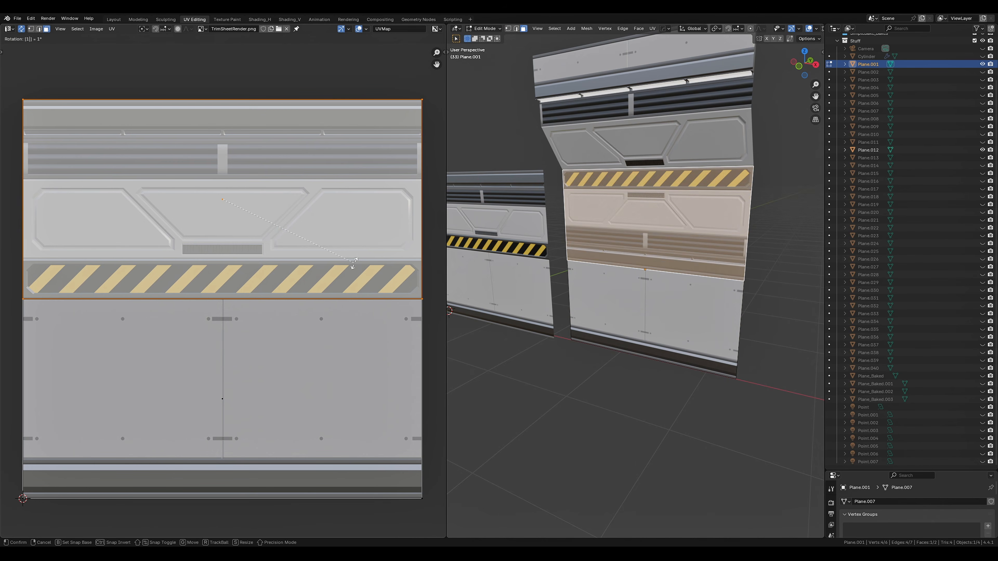
text(180)
key(Return)
text(0)
key(Return)
key(g)
key(y)
click(444, 258)
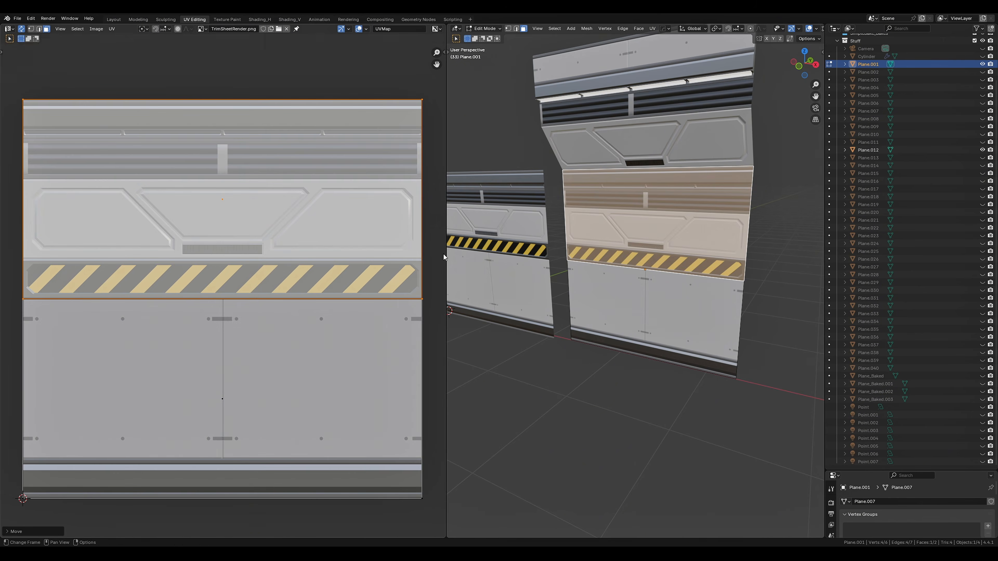
key(Tab)
middle_drag(746, 275, 725, 344)
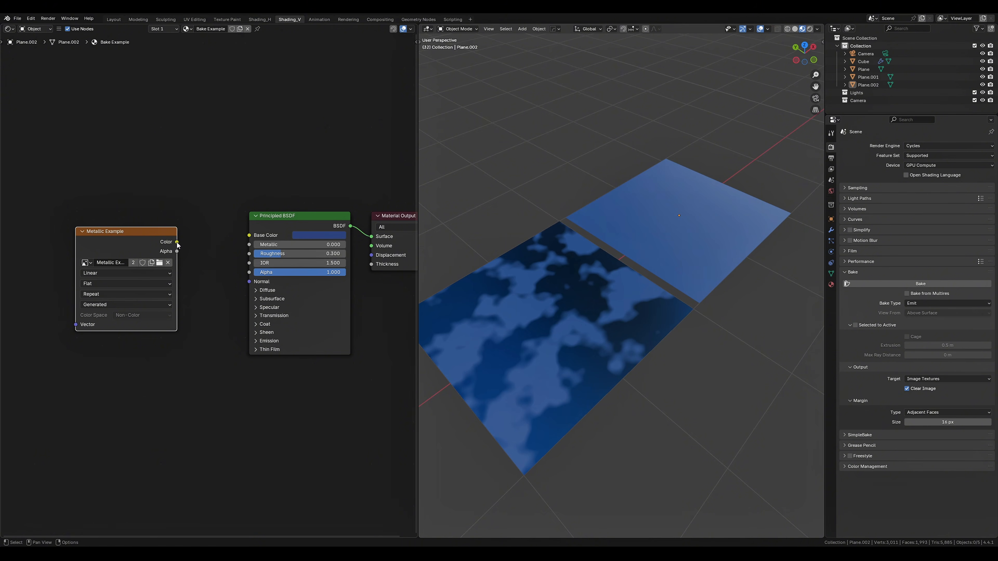
Connect the Metallic Example texture's Color to the Metallic input of the Principled BSDF
drag(252, 251, 250, 244)
middle_drag(612, 271, 554, 288)
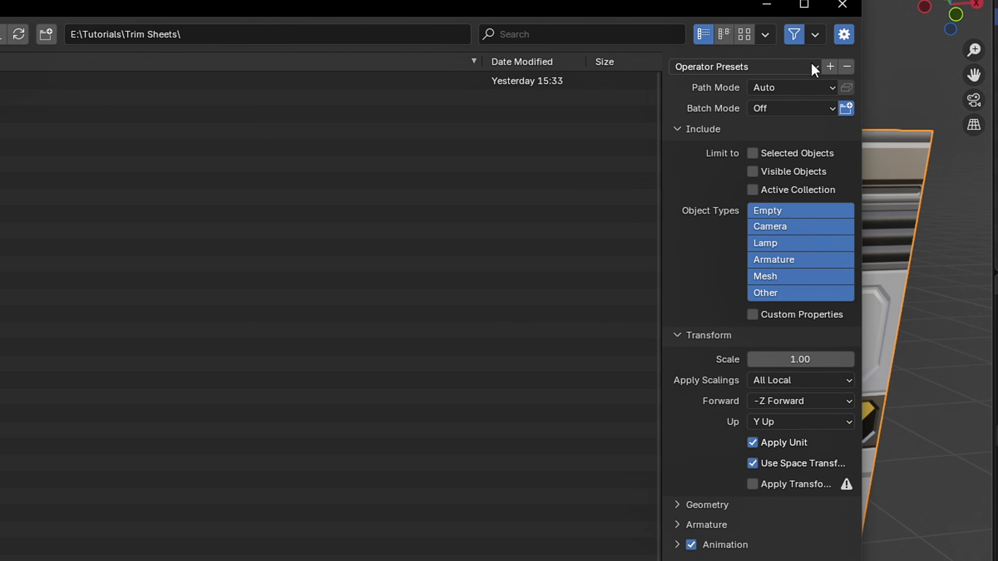
Set the export's path mode to Copy and turn on embedding of the textures
click(830, 87)
click(813, 198)
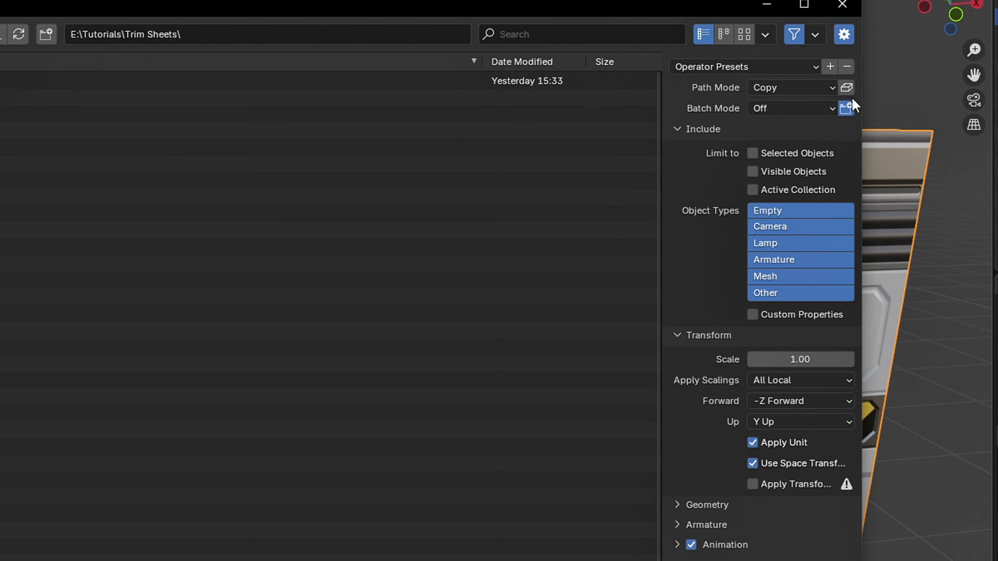
click(846, 87)
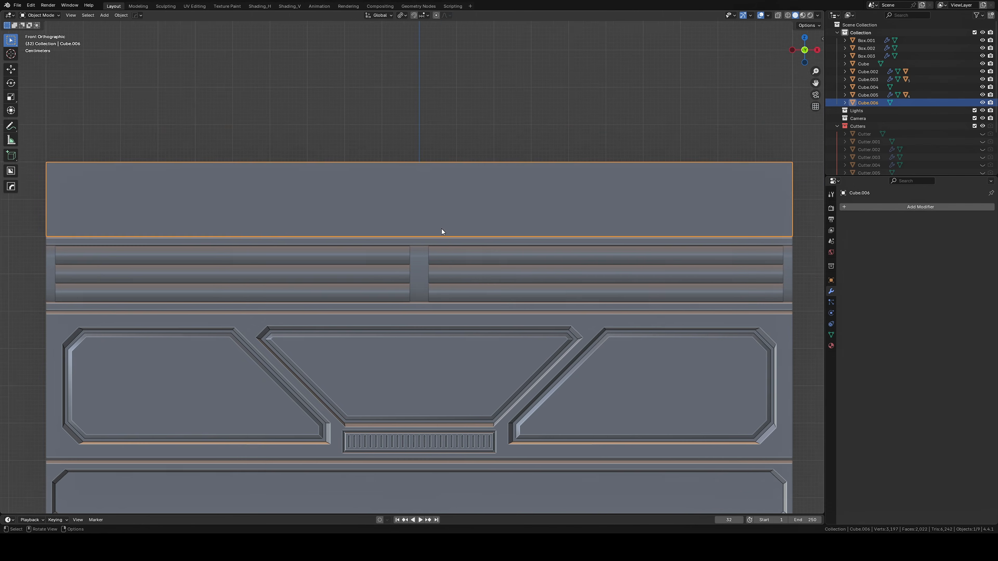
Add a horizontal loop cut around the plain block on top of the wall model and bevel it into a wide band
shift+middle_drag(441, 229, 457, 234)
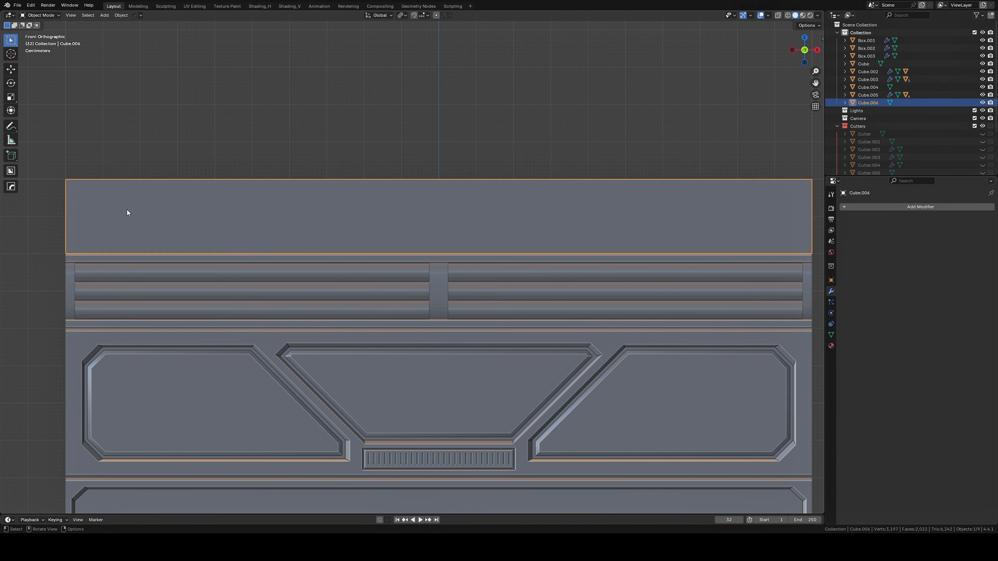
key(alt+w)
key(Tab)
middle_drag(400, 214, 436, 220)
key(ctrl+r)
key(ctrl+b)
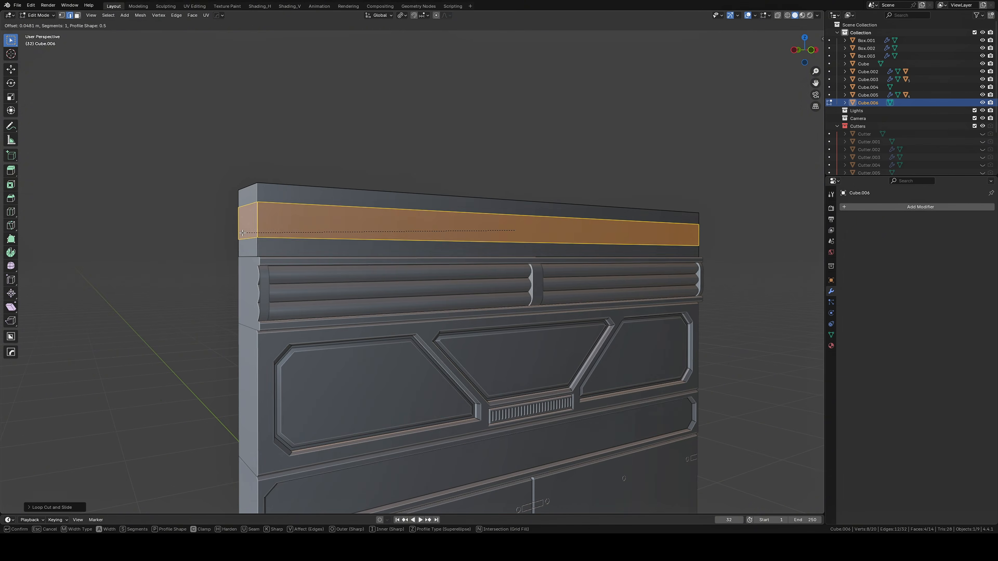
click(424, 231)
Add a loop cut near the top block's upper edge and bevel it with several segments into a curved profile
key(ctrl+r)
middle_drag(346, 196, 398, 212)
key(ctrl+b)
scroll(367, 370, up, 4)
click(367, 370)
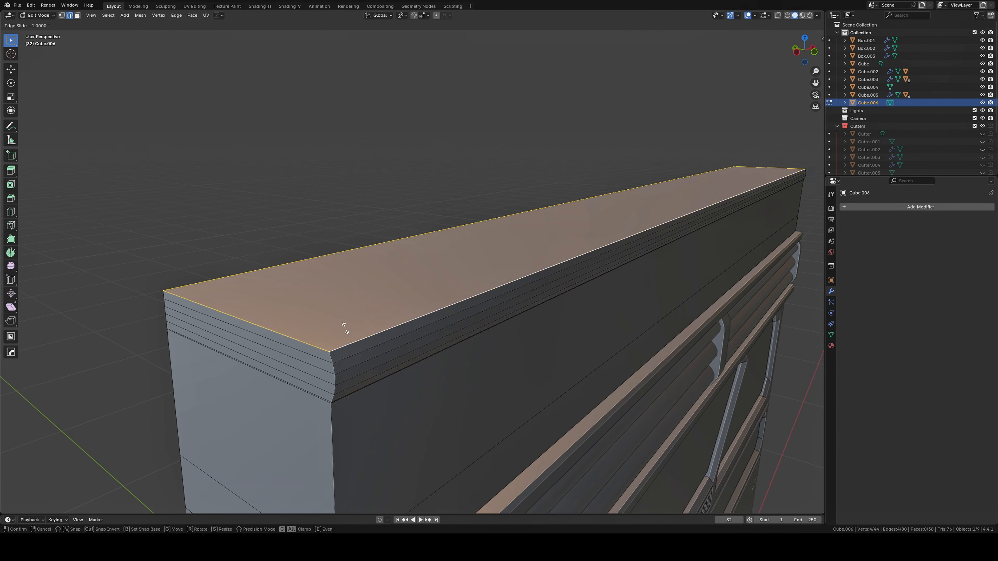
Apply Shade Auto Smooth to the top block
key(Tab)
right_click(393, 304)
click(392, 304)
middle_drag(392, 304, 480, 349)
Add a horizontal loop cut through the middle of the top block and bevel it into a wide central band
key(Tab)
key(3)
click(349, 370)
key(ctrl+r)
key(ctrl+b)
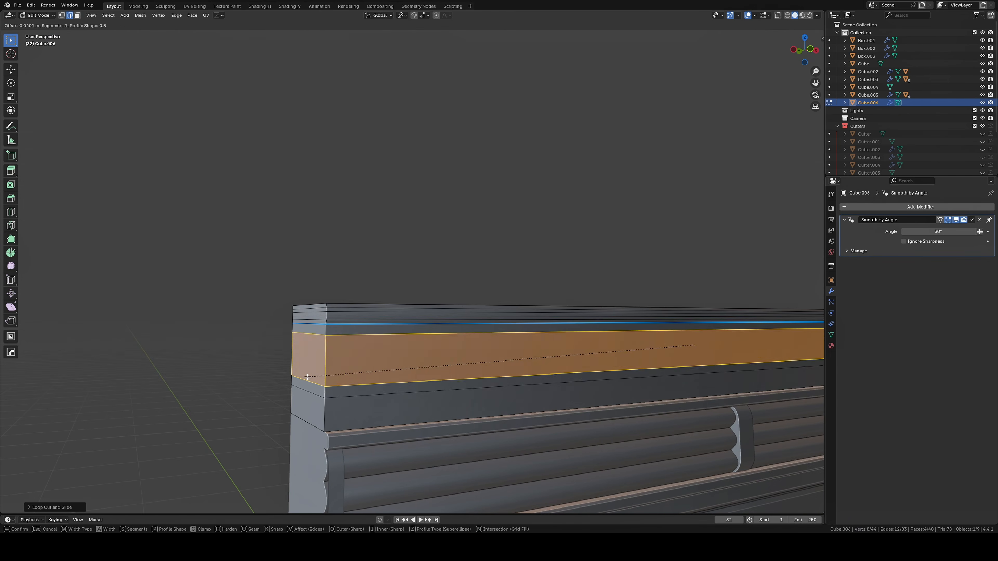
key(Tab)
middle_drag(367, 387, 435, 417)
key(Tab)
click(463, 350)
key(Tab)
middle_drag(491, 354, 511, 314)
key(Tab)
Add a loop cut in the lower part of the top block and extrude the narrow strip there
key(ctrl+r)
click(179, 369)
click(179, 363)
middle_drag(179, 370, 519, 420)
key(e)
click(306, 404)
key(Tab)
click(251, 407)
key(Tab)
click(363, 331)
key(Tab)
key(Tab)
Add evenly spaced vertical loop cuts across the top block to divide its front into four sections
key(ctrl+r)
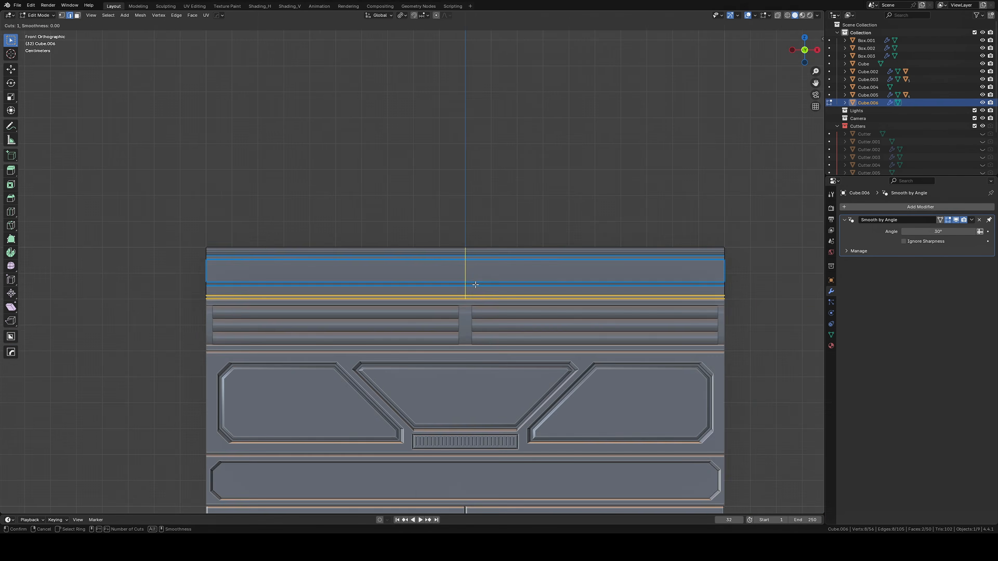
scroll(474, 284, up, 2)
click(474, 284)
Inset the four front faces of the top block's narrow lower strip and extrude them inward as recesses
shift+click(712, 297)
middle_drag(713, 297, 747, 315)
key(i)
click(665, 308)
key(e)
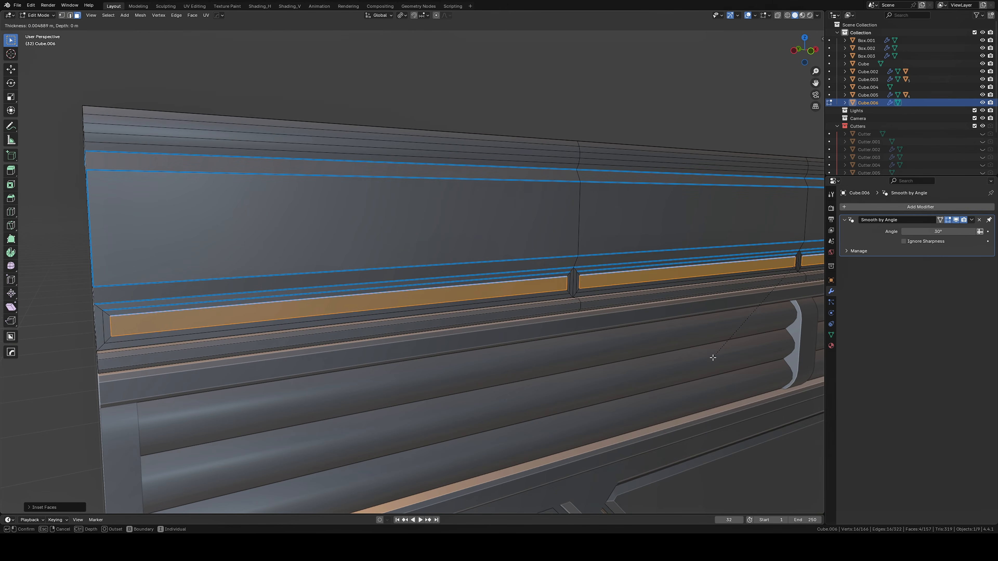
click(714, 357)
Select the short corner edges of the recesses in the top block and bevel them into chamfered corners
key(2)
ctrl+alt+click(568, 292)
ctrl+alt+shift+click(795, 265)
shift+middle_drag(796, 265, 383, 311)
scroll(383, 312, up, 2)
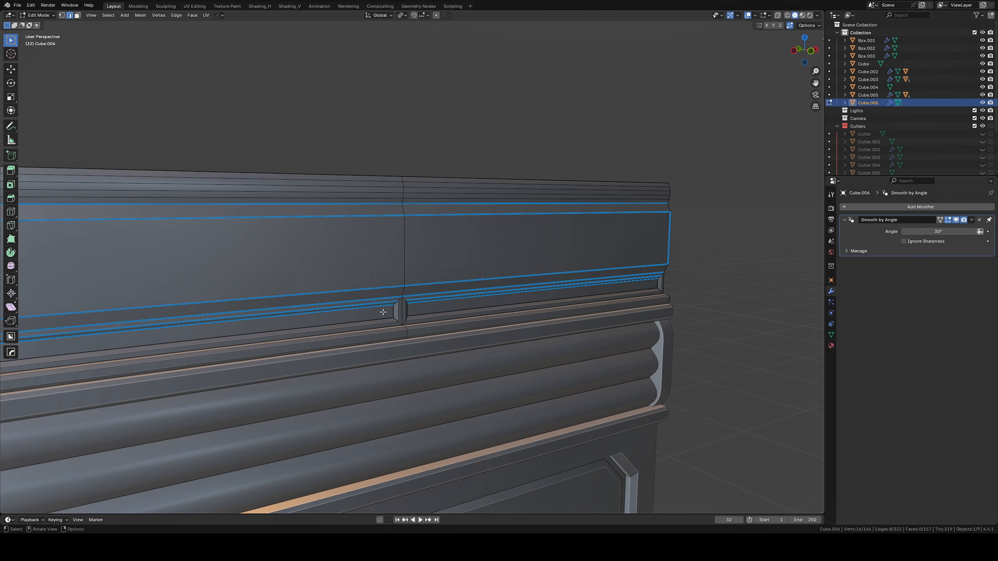
shift+click(661, 280)
key(ctrl+b)
click(684, 287)
Select the faces of the chamfered recesses and mark their edges as sharp
key(3)
middle_drag(511, 315, 353, 290)
key(q)
click(314, 280)
key(q)
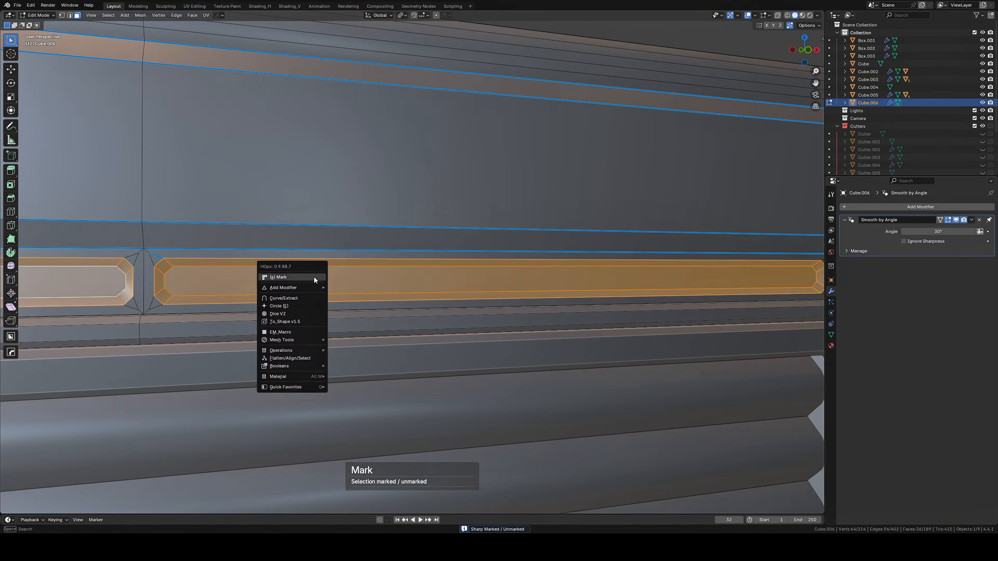
click(315, 280)
key(Tab)
scroll(391, 177, down, 5)
key(ctrl+z)
scroll(480, 266, up, 4)
middle_drag(391, 178, 536, 300)
key(Tab)
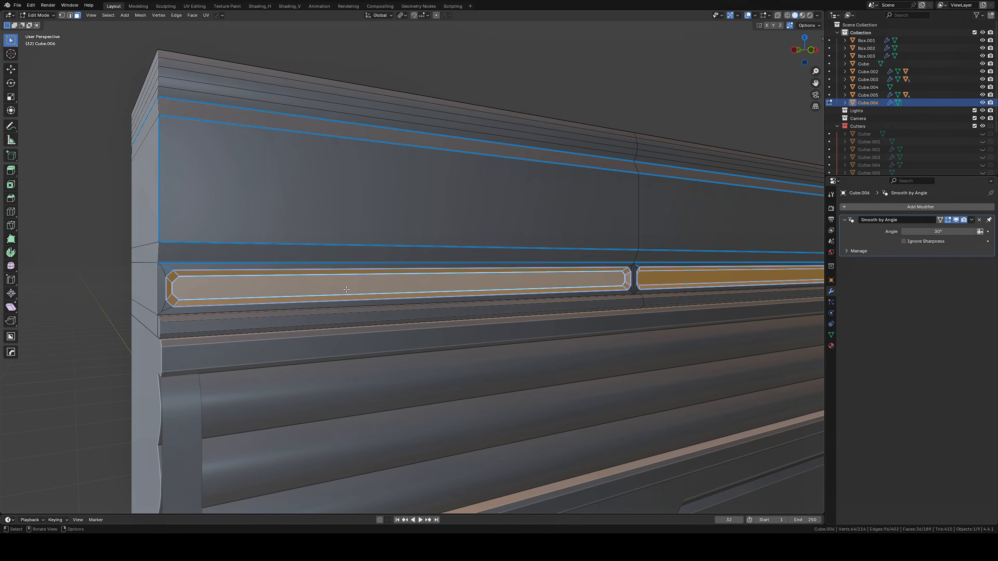
middle_drag(347, 290, 470, 262)
key(Tab)
scroll(499, 283, down, 5)
Add a horizontal loop cut around the base block of the wall model and bevel it into a middle band
click(527, 306)
key(KP_1)
key(Tab)
key(ctrl+r)
click(95, 396)
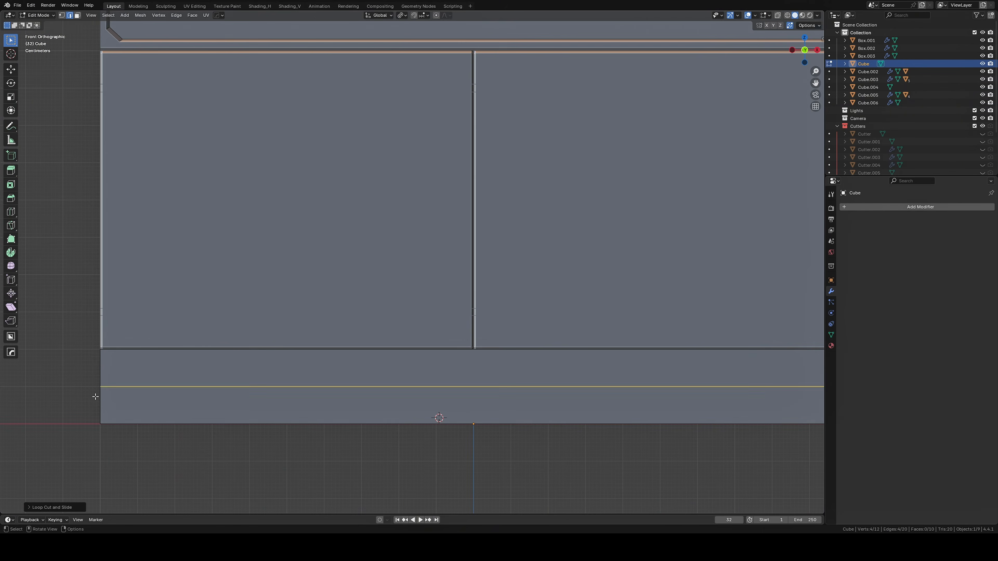
key(ctrl+b)
key(ctrl+b)
click(84, 383)
Select the base block's middle front band and move it outward along Y
key(3)
click(197, 387)
middle_drag(196, 387, 315, 393)
key(g)
key(y)
key(Tab)
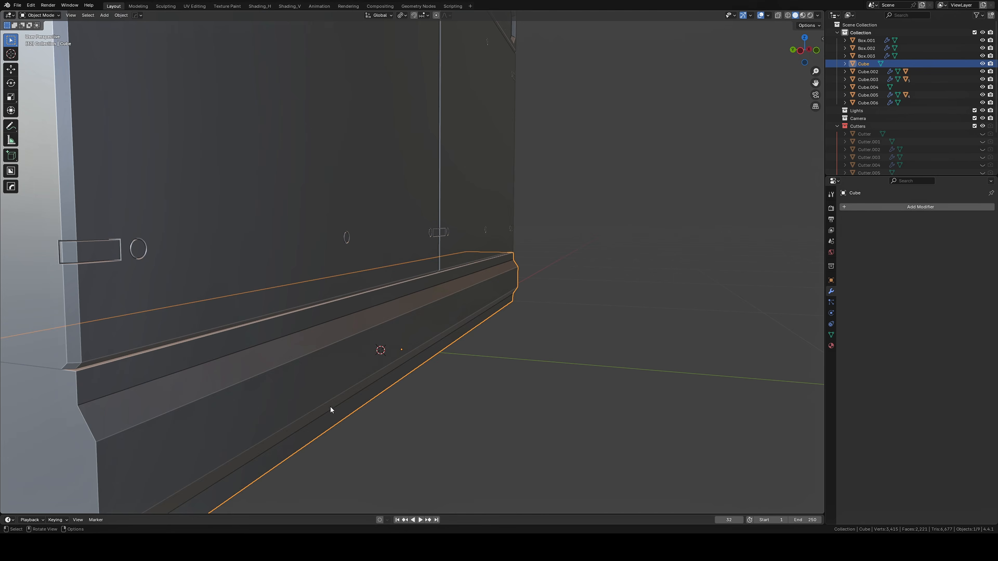
Extrude the base block's lowest front strip outward to form a bottom lip
key(Tab)
click(332, 415)
shift+click(239, 339)
key(e)
key(Tab)
scroll(427, 434, down, 5)
middle_drag(427, 434, 516, 363)
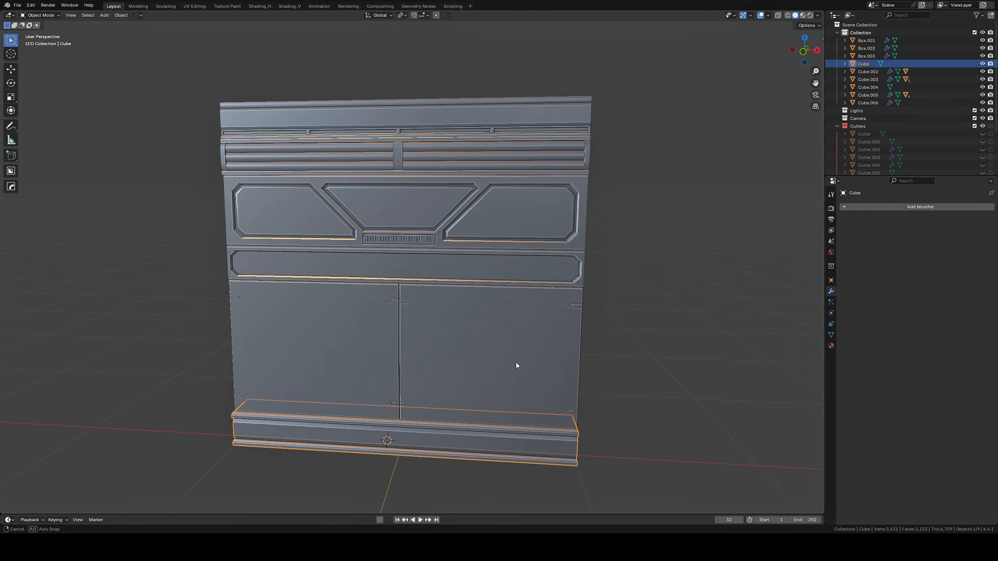
click(516, 363)
Snap the 3D cursor to the world origin and save the file
scroll(489, 357, down, 3)
key(KP_1)
key(a)
key(shift+s)
click(538, 410)
key(q)
click(502, 486)
scroll(502, 486, up, 2)
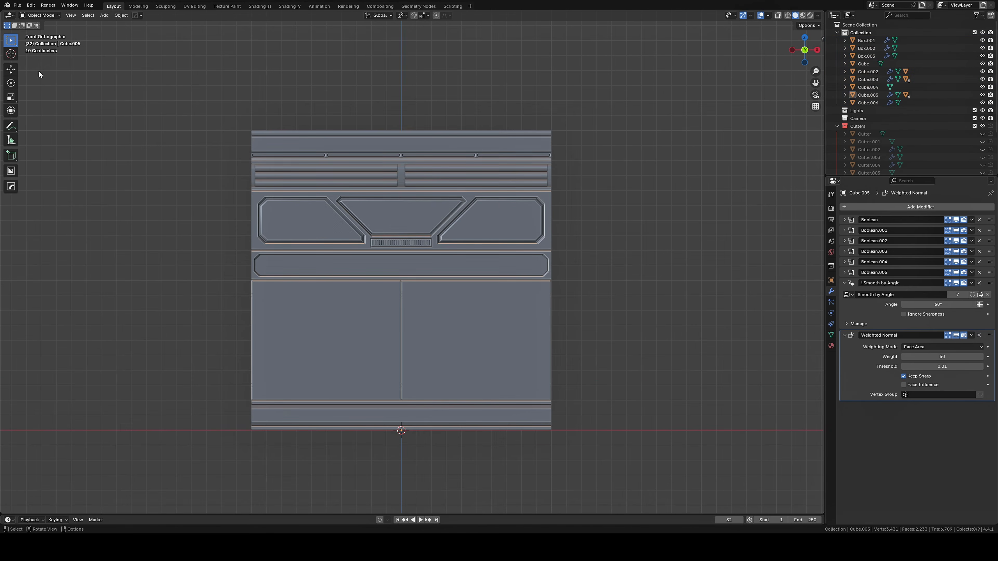
key(ctrl+s)
shift+middle_drag(541, 319, 470, 320)
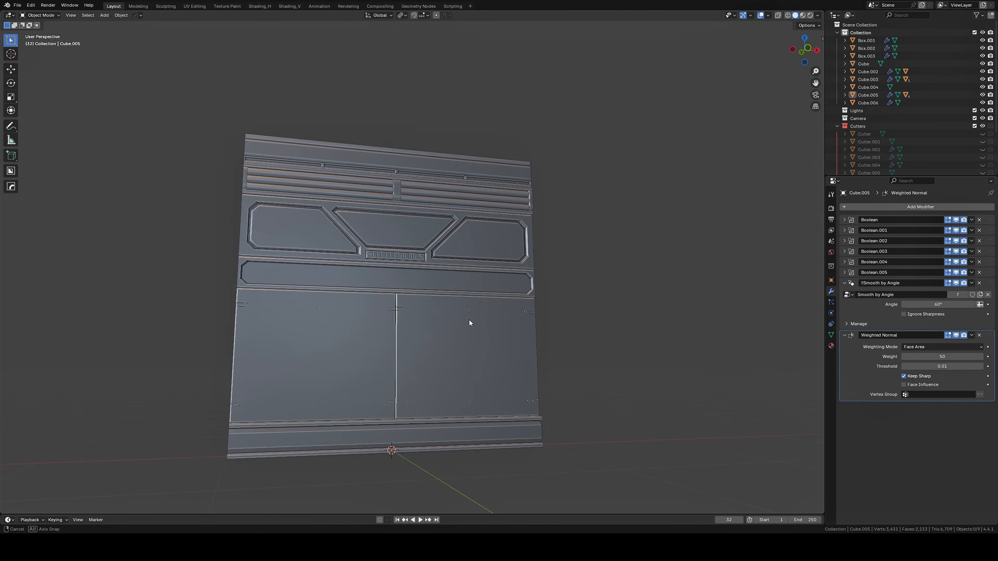
Duplicate all the wall model's objects and place the copy beside the original along the X axis
scroll(488, 344, down, 4)
key(KP_1)
key(a)
key(shift+d)
key(x)
ctrl+click(683, 338)
shift+middle_drag(683, 338, 549, 356)
Run Smart Apply on the duplicated wall objects' modifiers and enter Edit Mode on the horizontal trim strips around the angular panels
key(q)
click(546, 358)
scroll(547, 358, up, 6)
key(Tab)
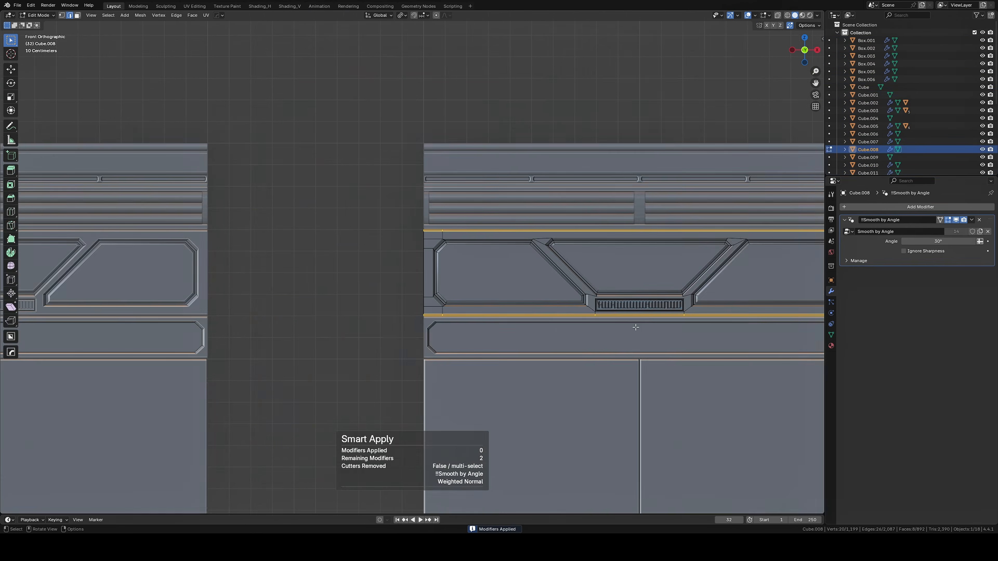
middle_drag(591, 390, 600, 396)
scroll(600, 397, down, 4)
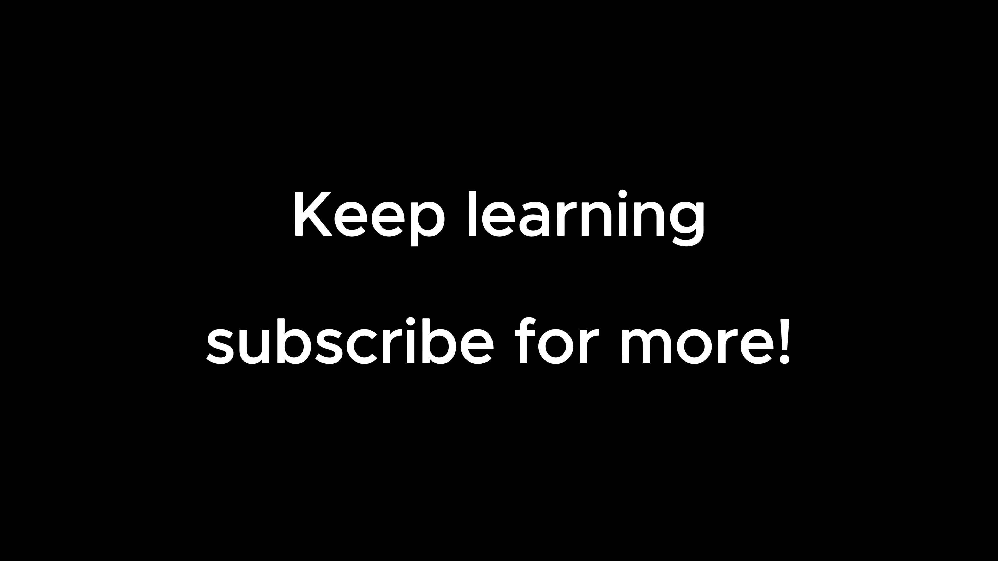